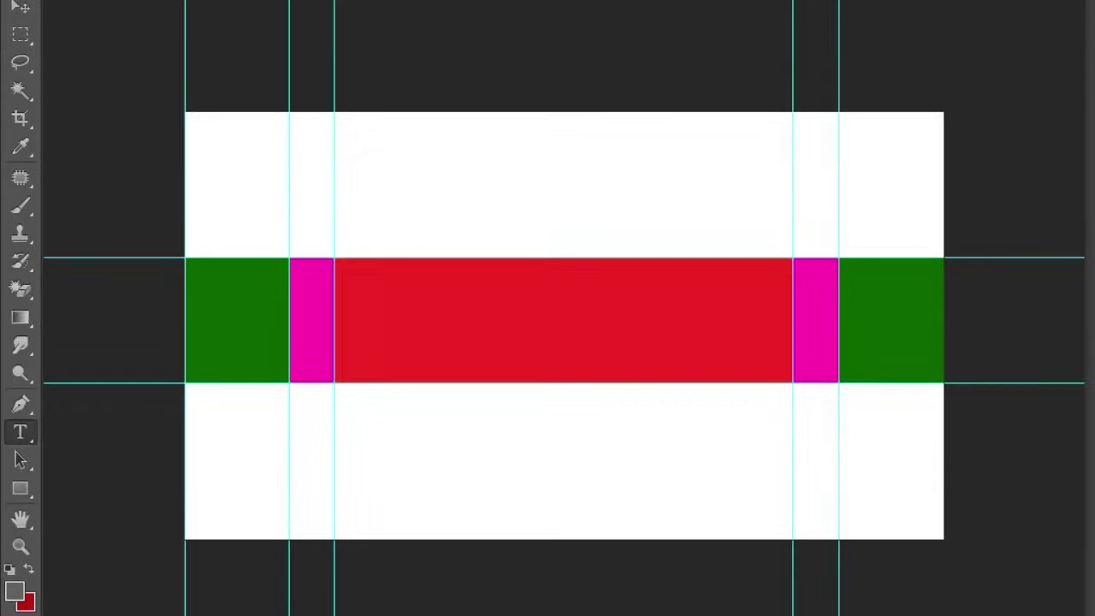
Look through the image folders of the archive JFX пак Сталина.zip for a suitable banner background
{"action": "left_click", "coordinate": [413, 604]}
{"action": "key", "text": "BackSpace"}
{"action": "double_click", "coordinate": [184, 288]}
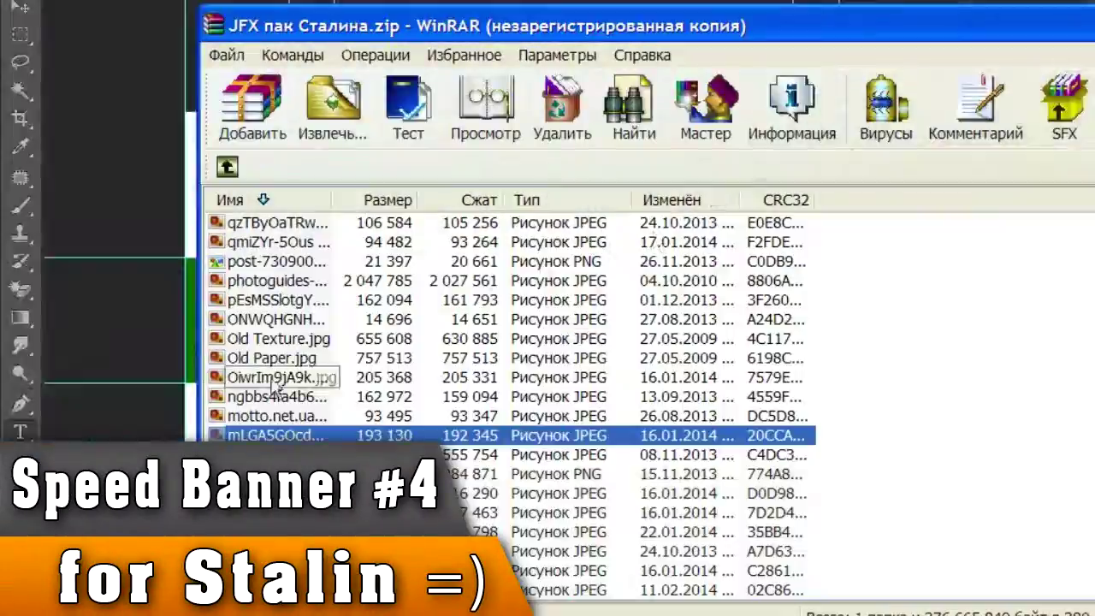
{"action": "left_click", "coordinate": [272, 396]}
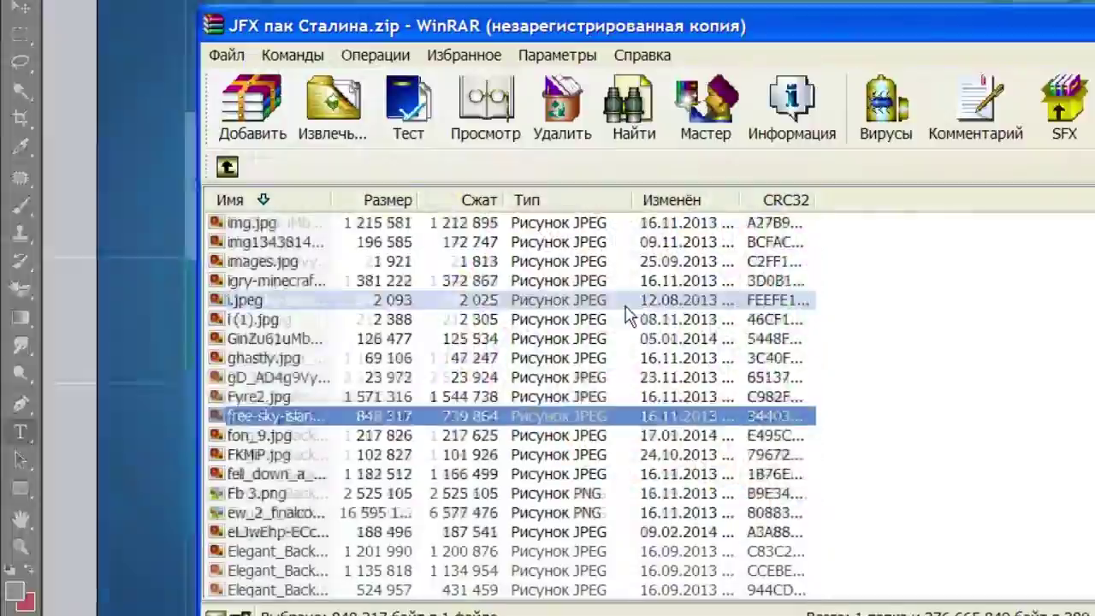
{"action": "scroll", "coordinate": [564, 312], "scroll_direction": "down", "scroll_amount": 5}
{"action": "left_click", "coordinate": [286, 339]}
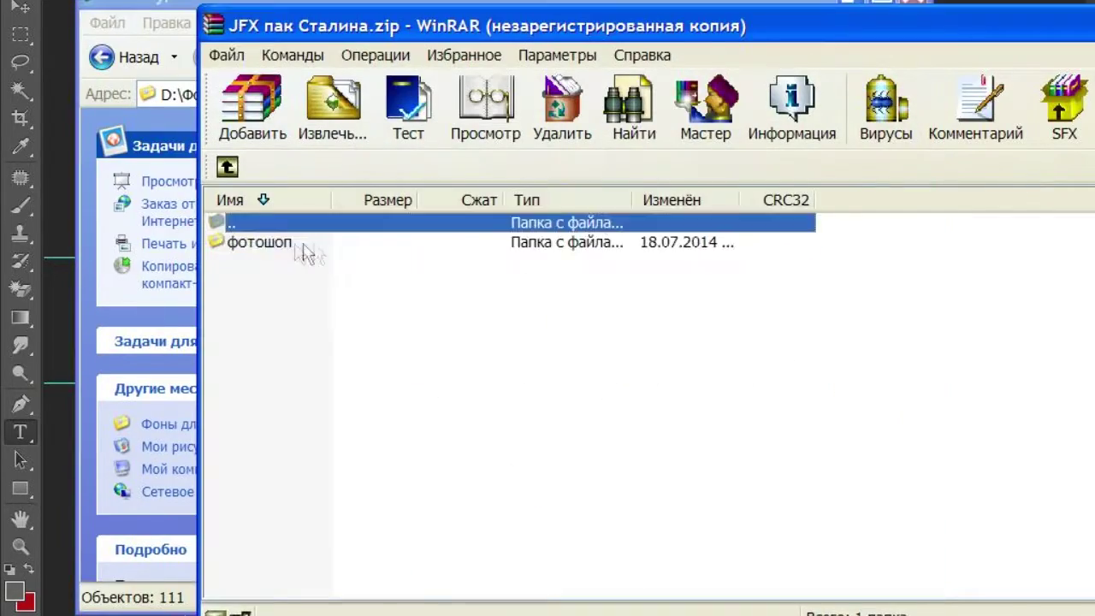
{"action": "double_click", "coordinate": [306, 251]}
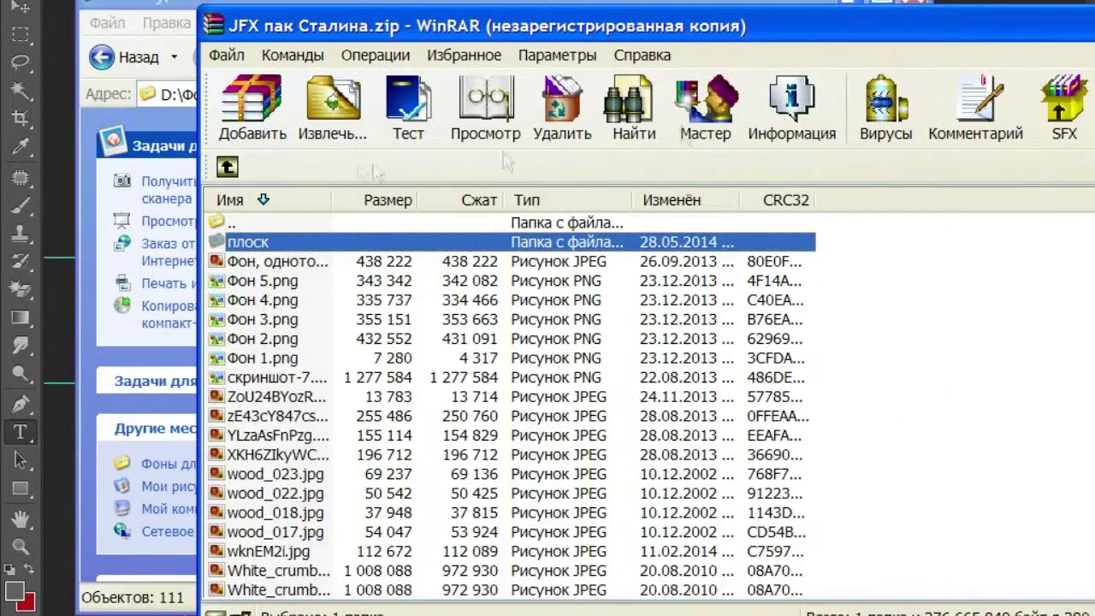
{"action": "left_click", "coordinate": [227, 167]}
{"action": "double_click", "coordinate": [301, 435]}
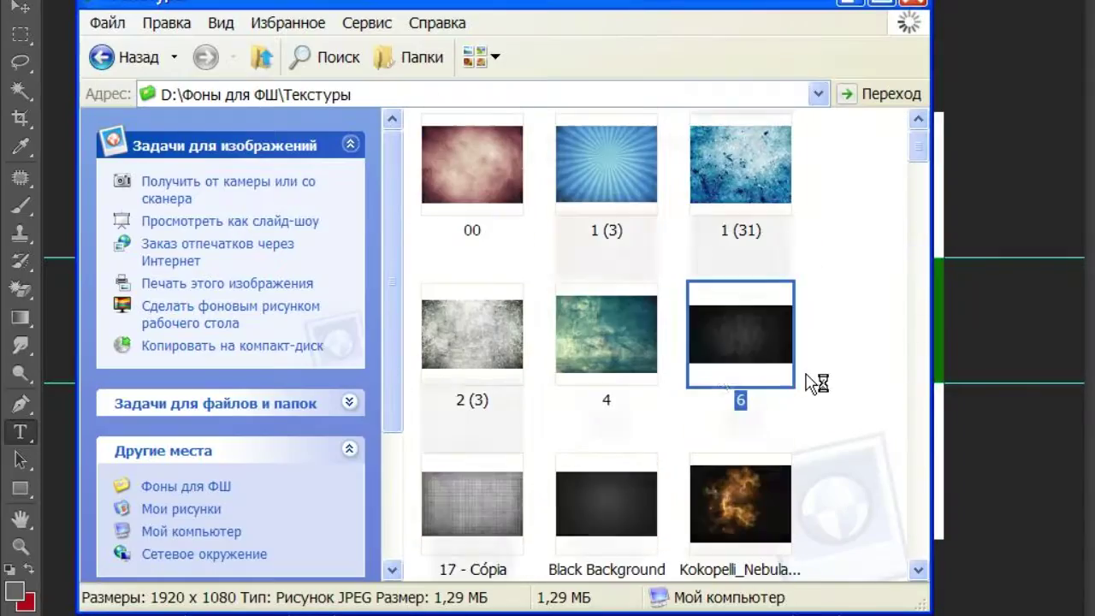
Place the dark texture image 6 from the Текстуры folder into the banner template and stretch it over the whole canvas
{"action": "left_click_drag", "start_coordinate": [741, 364], "coordinate": [758, 360]}
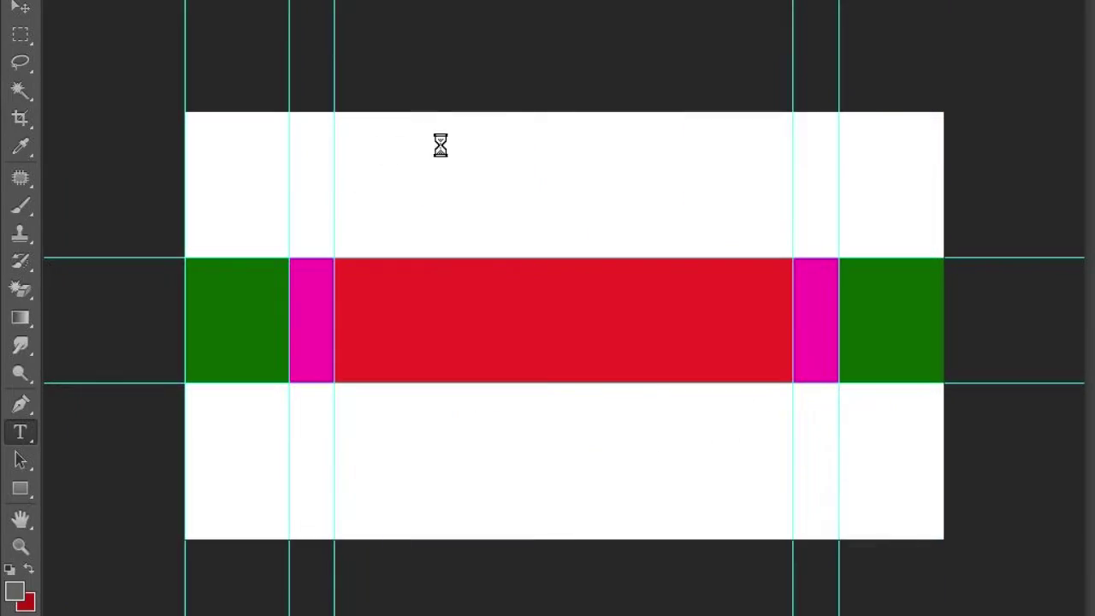
{"action": "left_click_drag", "start_coordinate": [221, 132], "coordinate": [185, 112]}
{"action": "left_click_drag", "start_coordinate": [907, 519], "coordinate": [944, 540]}
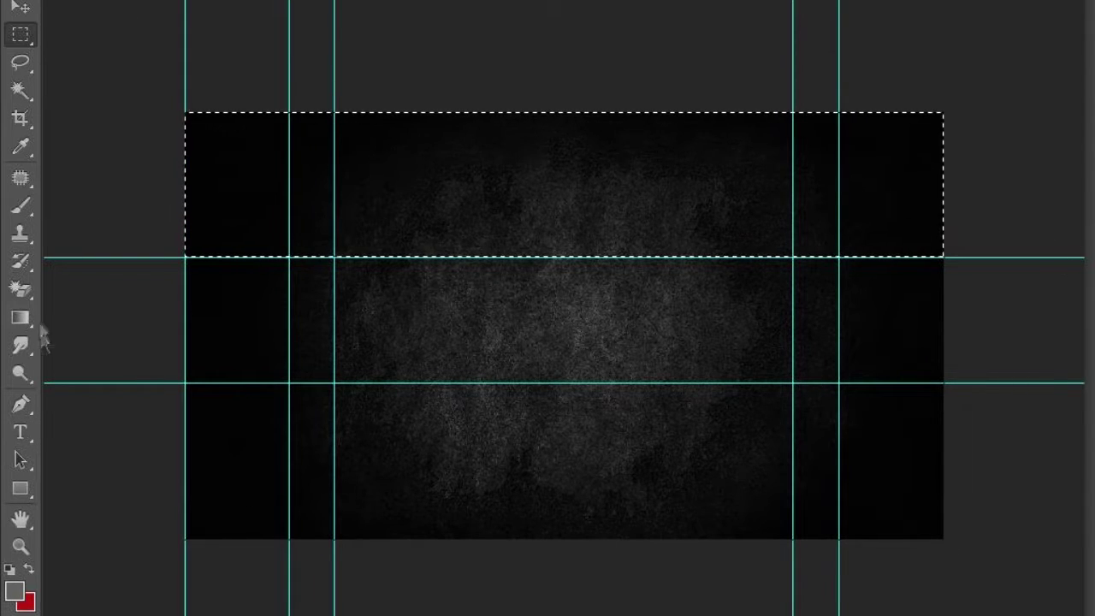
Erase the selected strip of the dark texture above the upper horizontal guide
{"action": "right_click", "coordinate": [20, 289]}
{"action": "left_click", "coordinate": [86, 286]}
{"action": "left_click", "coordinate": [256, 171]}
{"action": "left_click", "coordinate": [604, 235]}
{"action": "right_click", "coordinate": [251, 202]}
{"action": "key", "text": "Return"}
{"action": "mouse_move", "coordinate": [197, 158]}
{"action": "left_mouse_down"}
{"action": "mouse_move", "coordinate": [411, 128]}
{"action": "mouse_move", "coordinate": [924, 171]}
{"action": "mouse_move", "coordinate": [538, 223]}
{"action": "mouse_move", "coordinate": [953, 185]}
{"action": "left_mouse_up"}
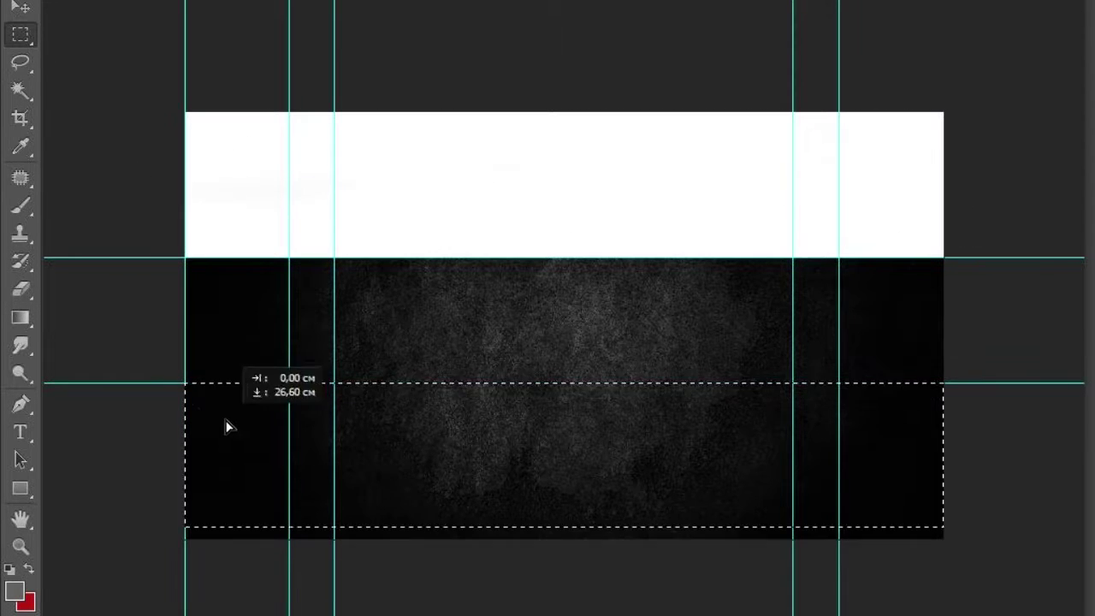
Move the selection below the lower horizontal guide and erase the dark texture there
{"action": "key", "text": "e"}
{"action": "right_click", "coordinate": [267, 396]}
{"action": "key", "text": "Return"}
{"action": "mouse_move", "coordinate": [196, 402]}
{"action": "left_mouse_down"}
{"action": "mouse_move", "coordinate": [688, 484]}
{"action": "mouse_move", "coordinate": [231, 496]}
{"action": "left_mouse_up"}
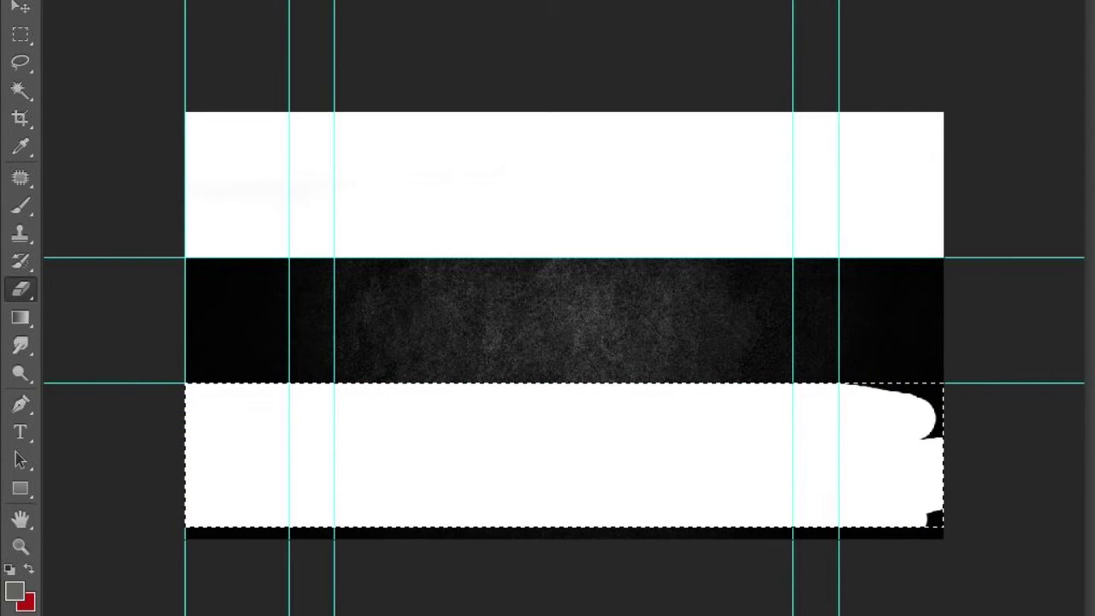
{"action": "right_click", "coordinate": [518, 480]}
Enlarge the placed STALIN logo and center it vertically within the dark band
{"action": "left_click", "coordinate": [556, 82]}
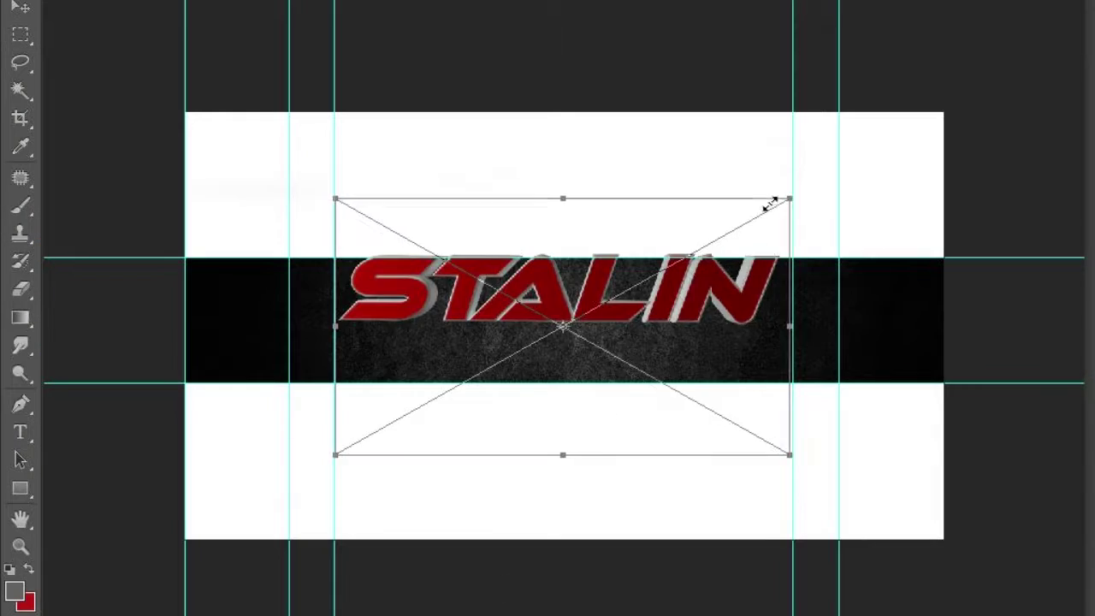
{"action": "left_click_drag", "start_coordinate": [770, 203], "coordinate": [775, 331]}
{"action": "key", "text": "Return"}
{"action": "left_click", "coordinate": [171, 0]}
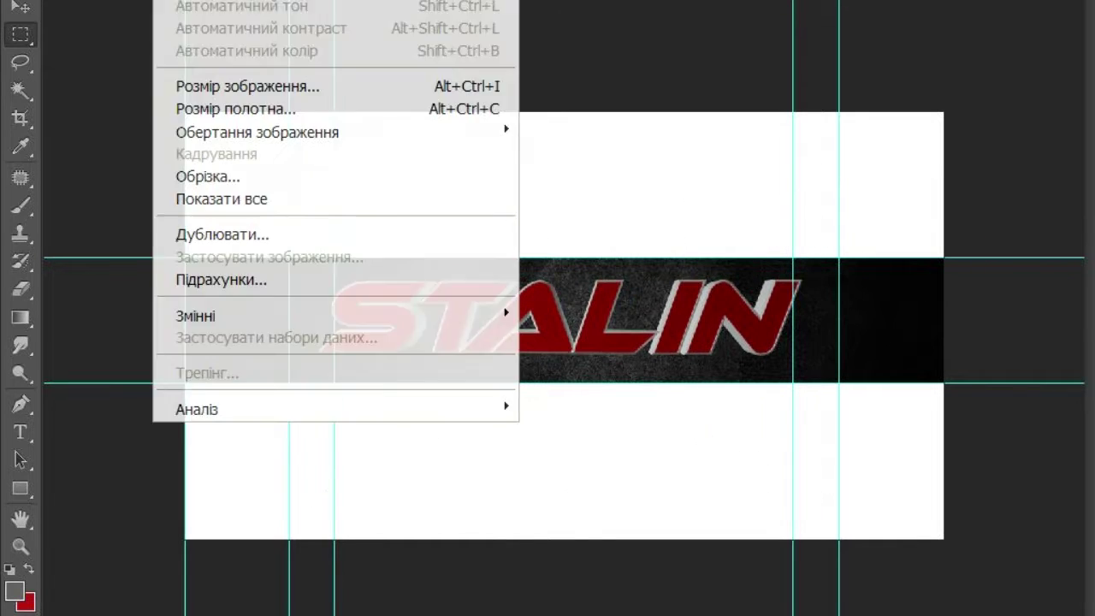
{"action": "key", "text": "Escape"}
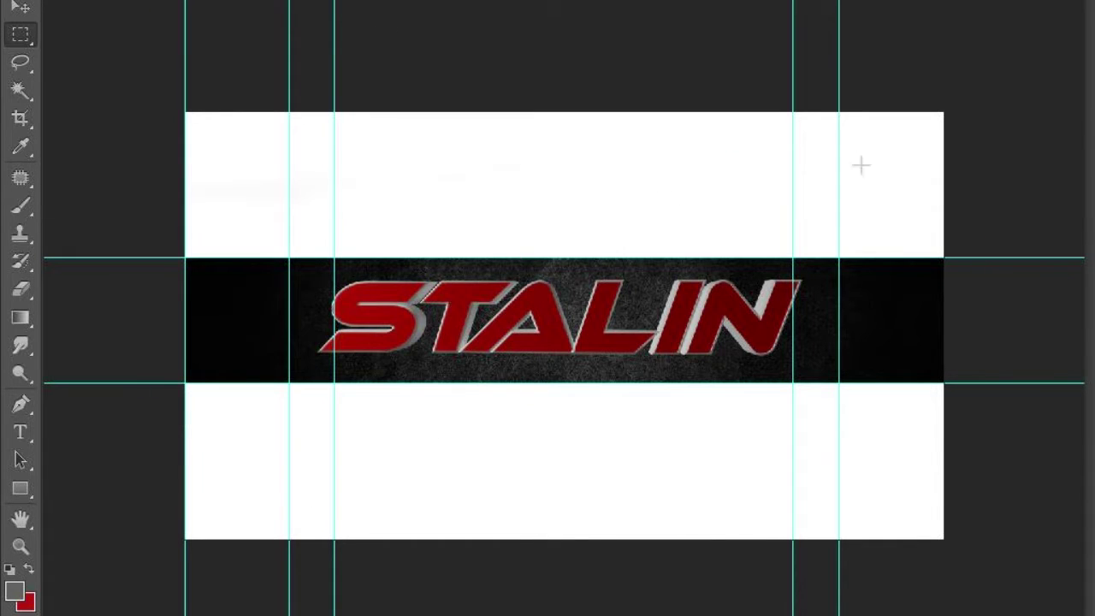
Edit the black-and-white gradient by adjusting its opacity stop and selecting its black color stop
{"action": "right_click", "coordinate": [763, 114]}
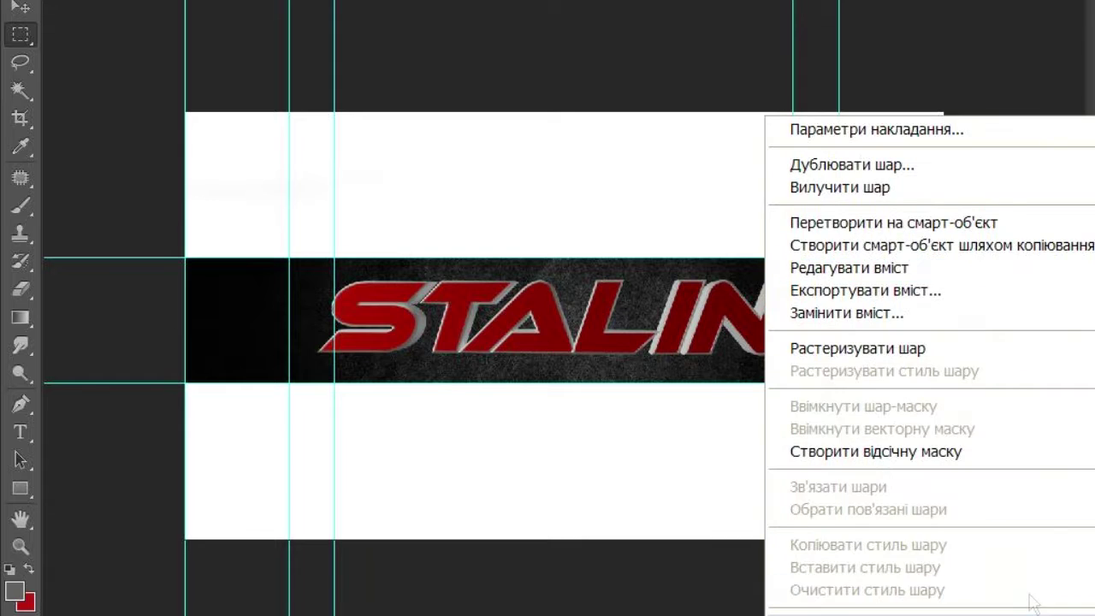
{"action": "key", "text": "Escape"}
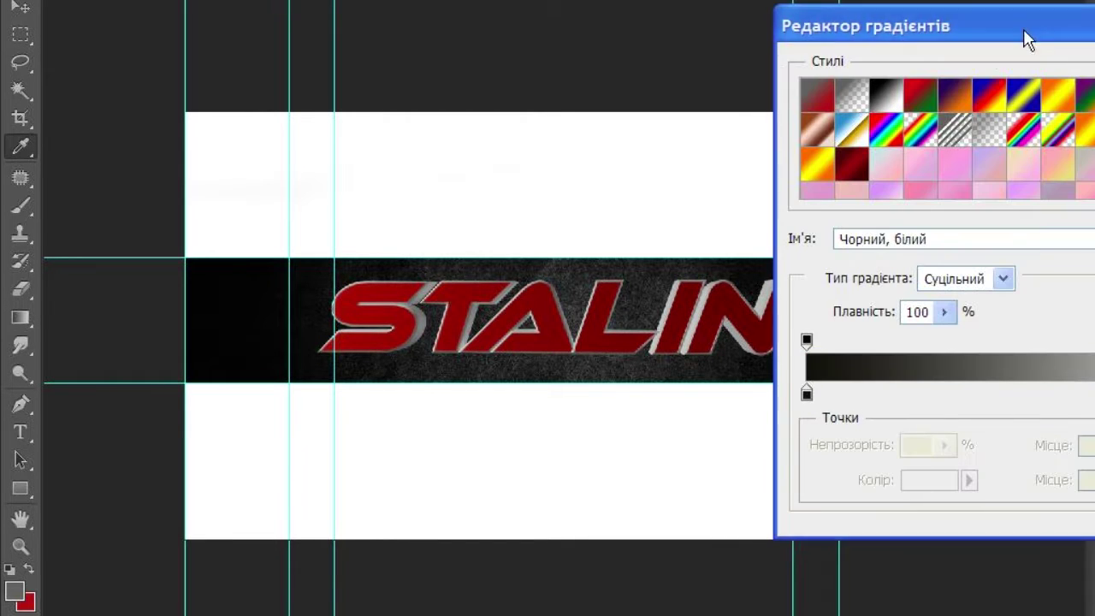
{"action": "left_click", "coordinate": [1068, 345]}
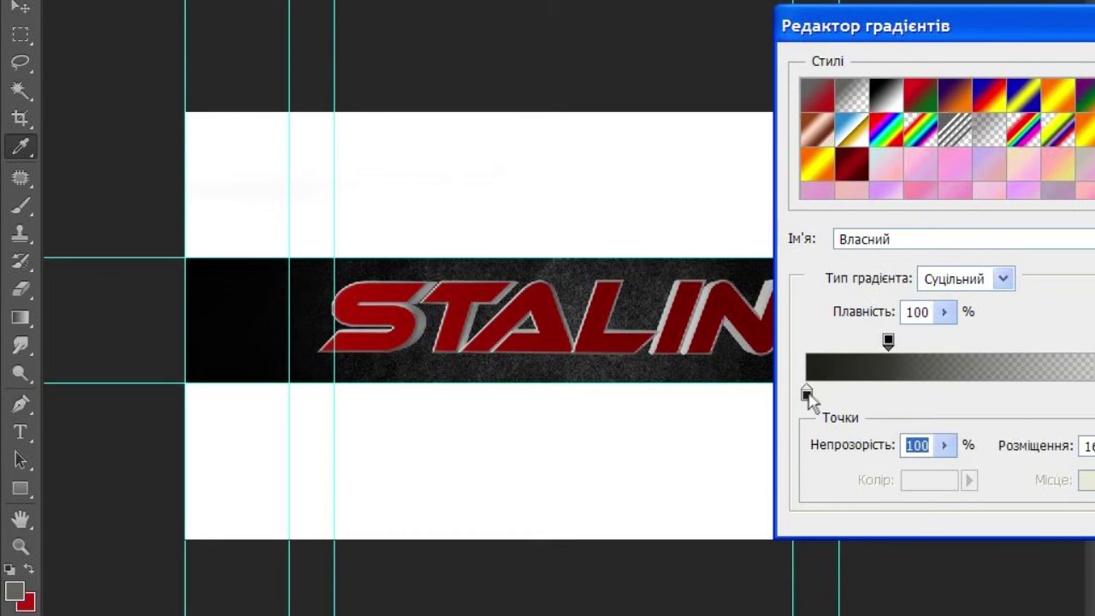
{"action": "left_click", "coordinate": [807, 394]}
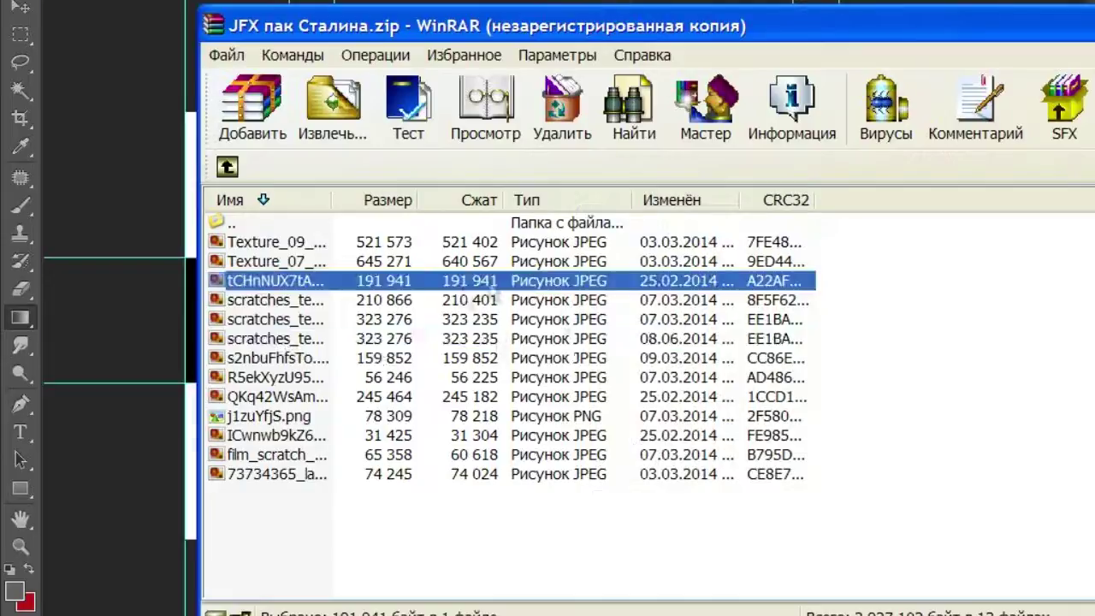
Place a scratches texture from the archive, enlarge it across the middle of the banner and clip it to the dark band
{"action": "left_click", "coordinate": [317, 303]}
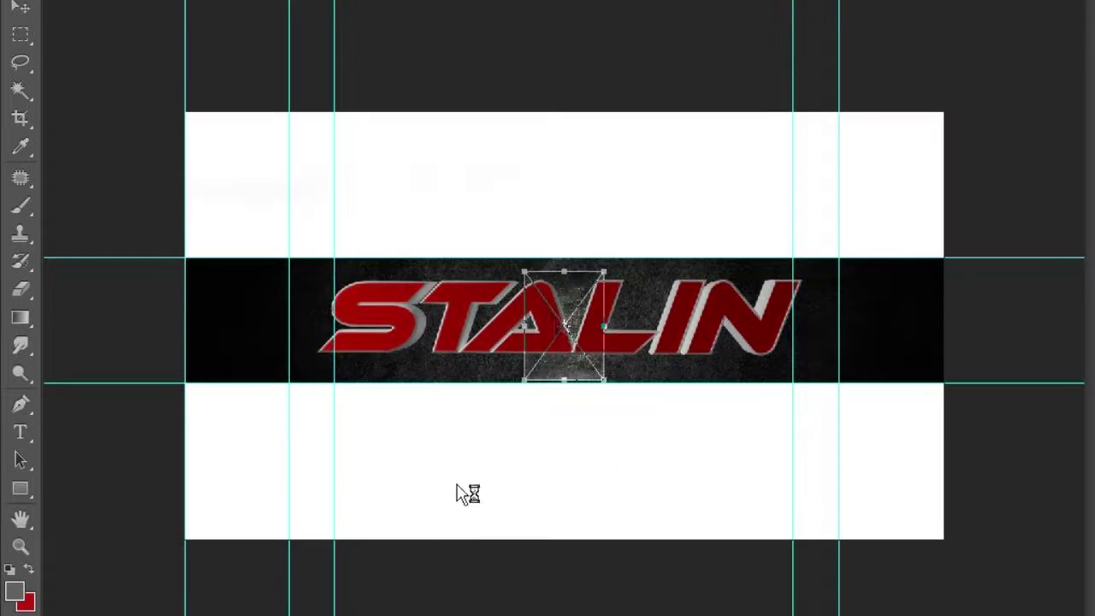
{"action": "left_click_drag", "start_coordinate": [523, 272], "coordinate": [248, 163]}
{"action": "left_click_drag", "start_coordinate": [604, 380], "coordinate": [841, 491]}
{"action": "key", "text": "Return"}
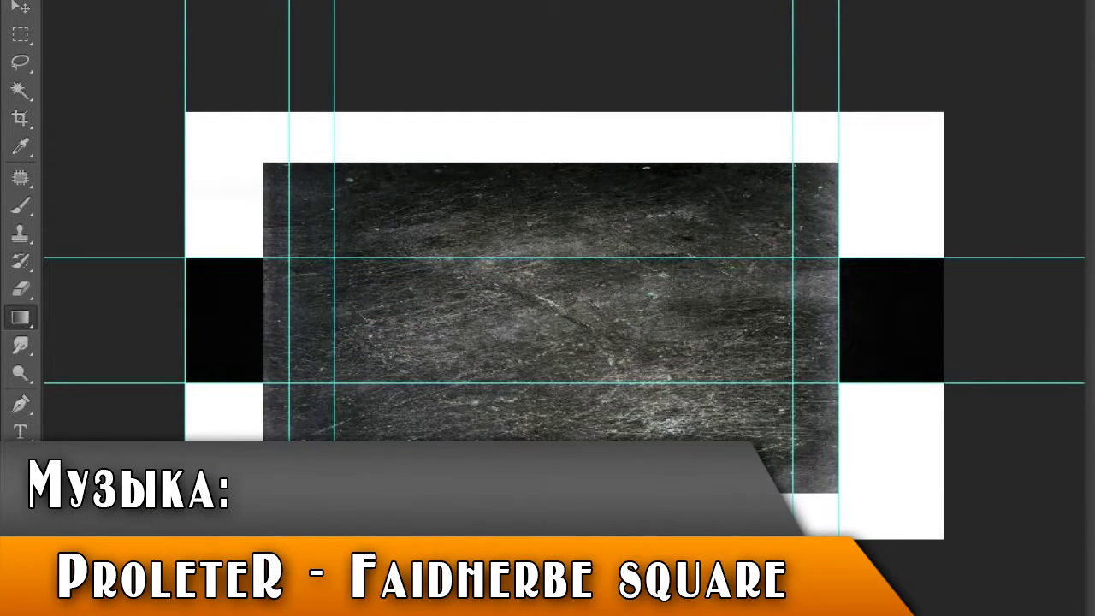
{"action": "key", "text": "ctrl+alt+g"}
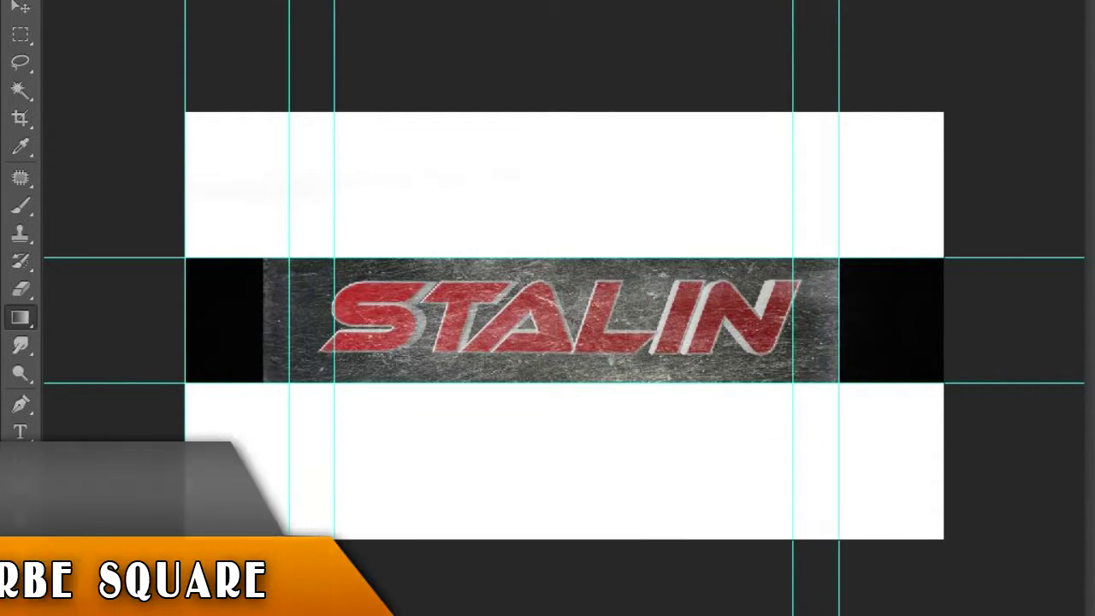
Fade out the scratches texture's left edge with the Eraser
{"action": "left_click", "coordinate": [265, 317]}
{"action": "key", "text": "Return"}
{"action": "key", "text": "e"}
{"action": "right_click", "coordinate": [327, 346]}
{"action": "key", "text": "Return"}
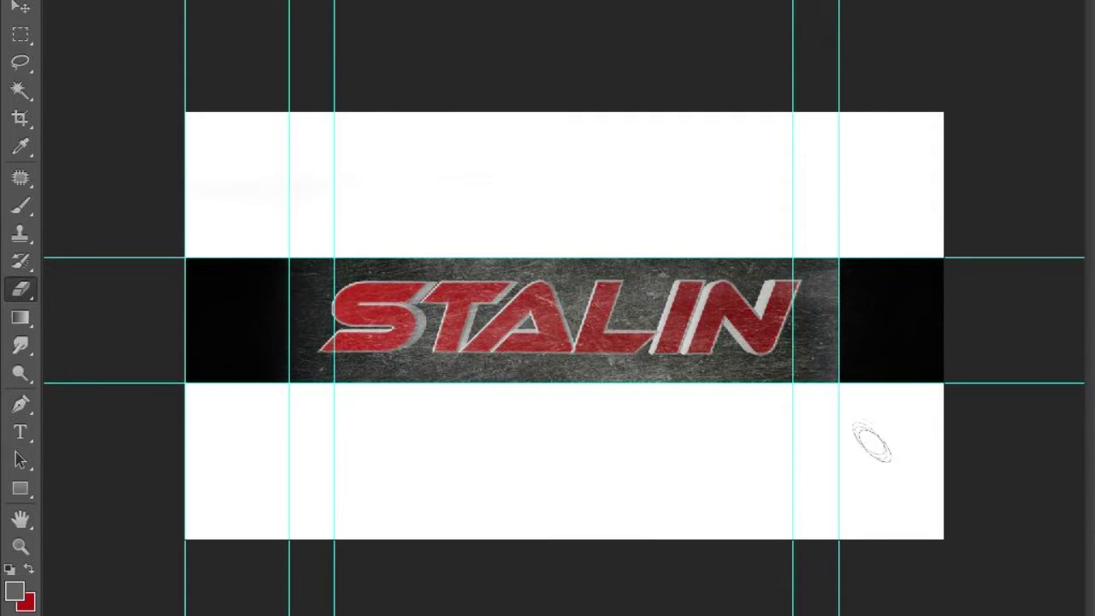
Soften the scratches texture's right edge with a large Eraser brush at 0% hardness
{"action": "right_click", "coordinate": [883, 321]}
{"action": "key", "text": "Return"}
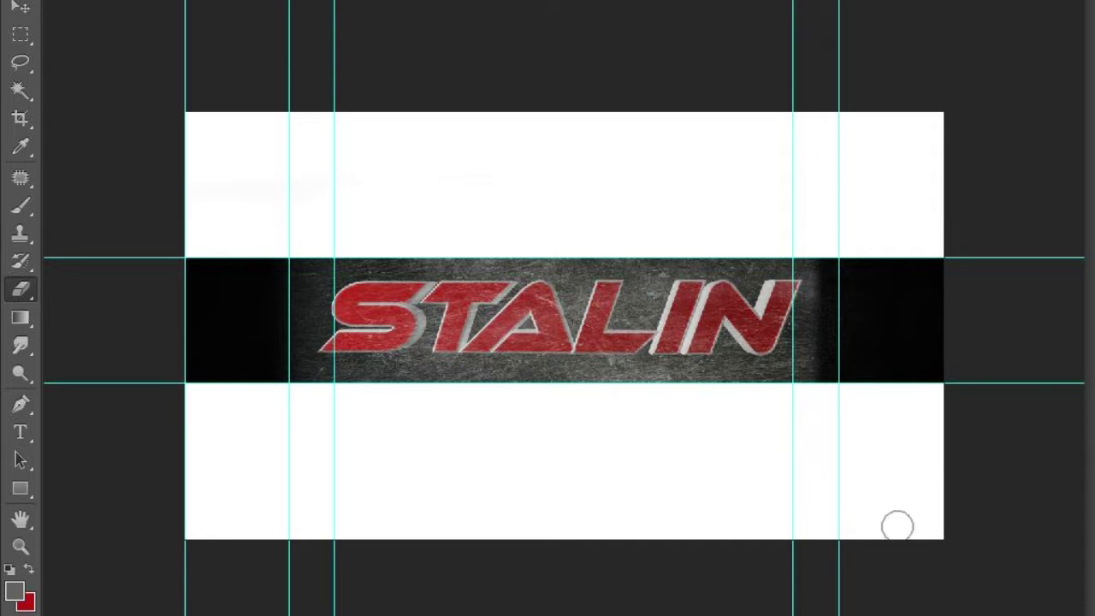
{"action": "right_click", "coordinate": [730, 402]}
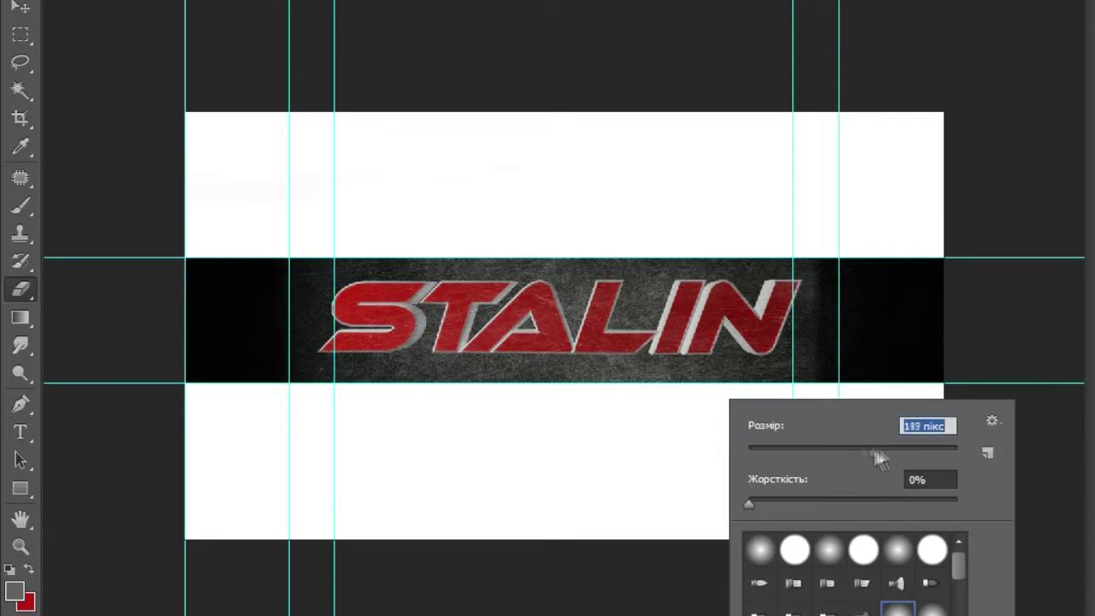
{"action": "key", "text": "Return"}
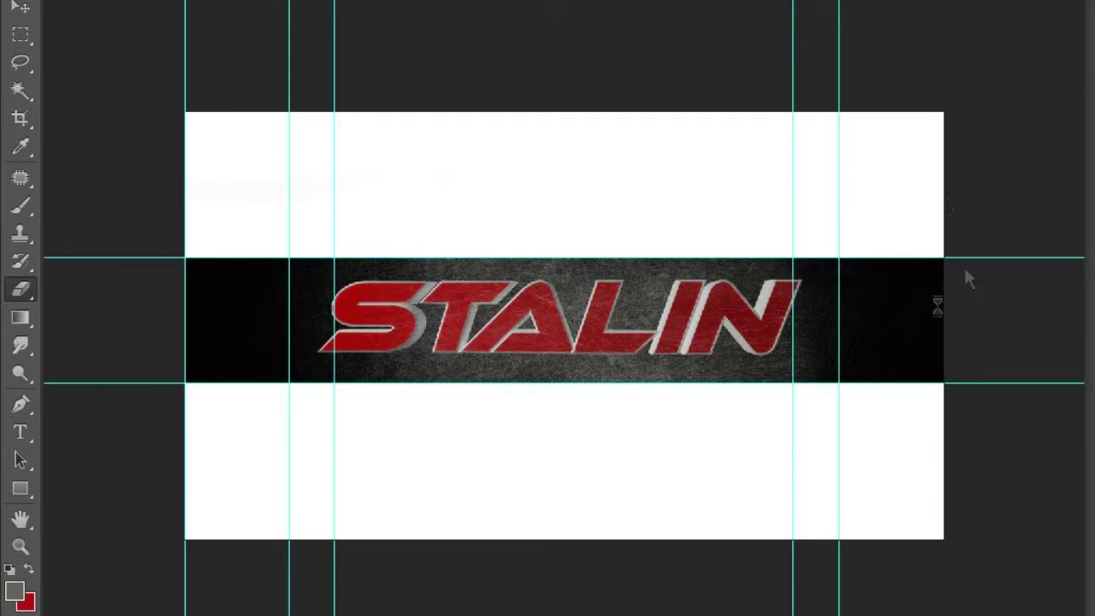
Stretch a blue and purple bokeh image across the band, clip it to the band and soften its side edges
{"action": "right_click", "coordinate": [479, 384]}
{"action": "left_click", "coordinate": [564, 570]}
{"action": "left_click_drag", "start_coordinate": [267, 165], "coordinate": [185, 143]}
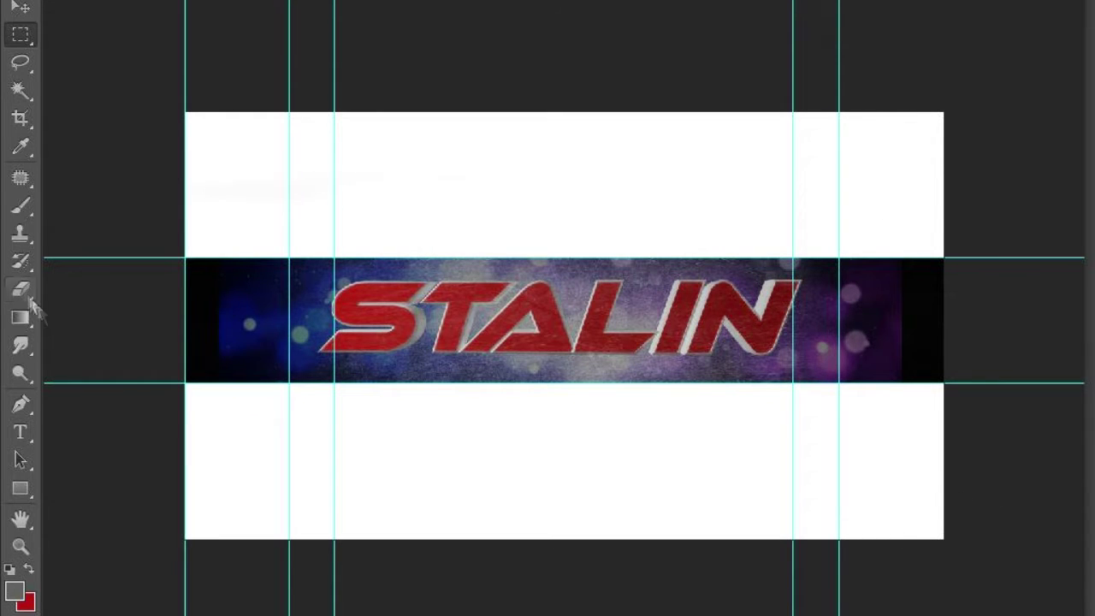
{"action": "left_click", "coordinate": [21, 290]}
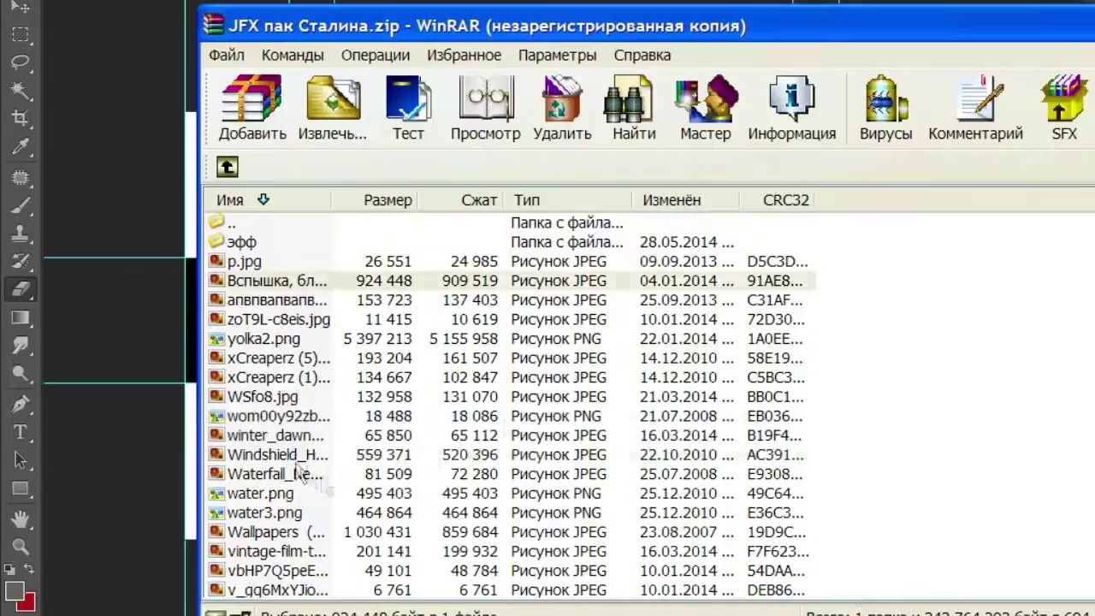
Browse the effect images in the archive and place a smoke picture onto the banner
{"action": "left_click", "coordinate": [230, 462]}
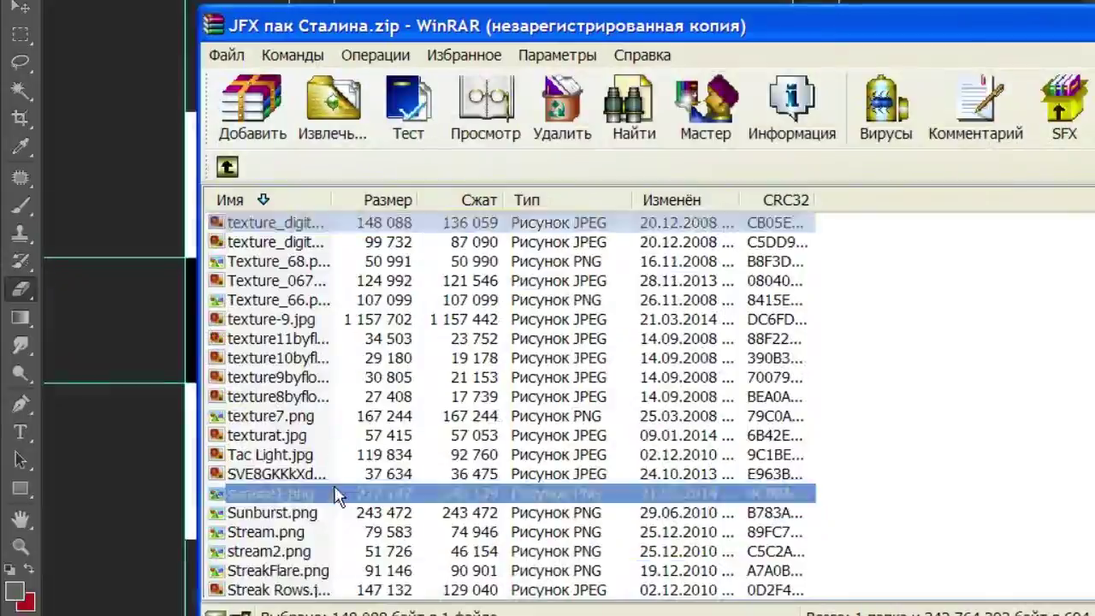
{"action": "double_click", "coordinate": [337, 496]}
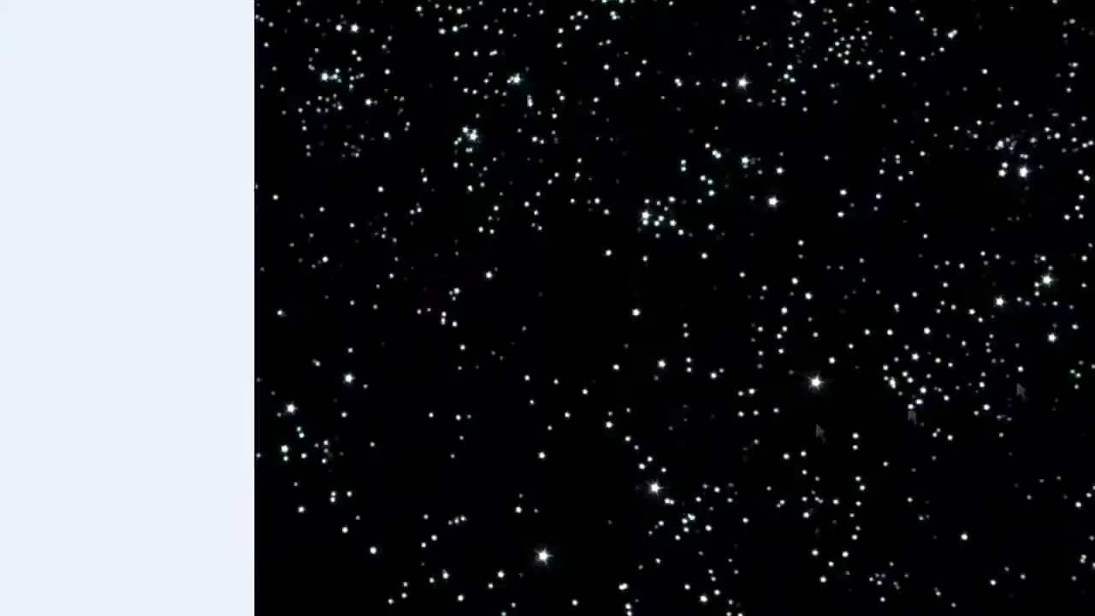
{"action": "double_click", "coordinate": [688, 494]}
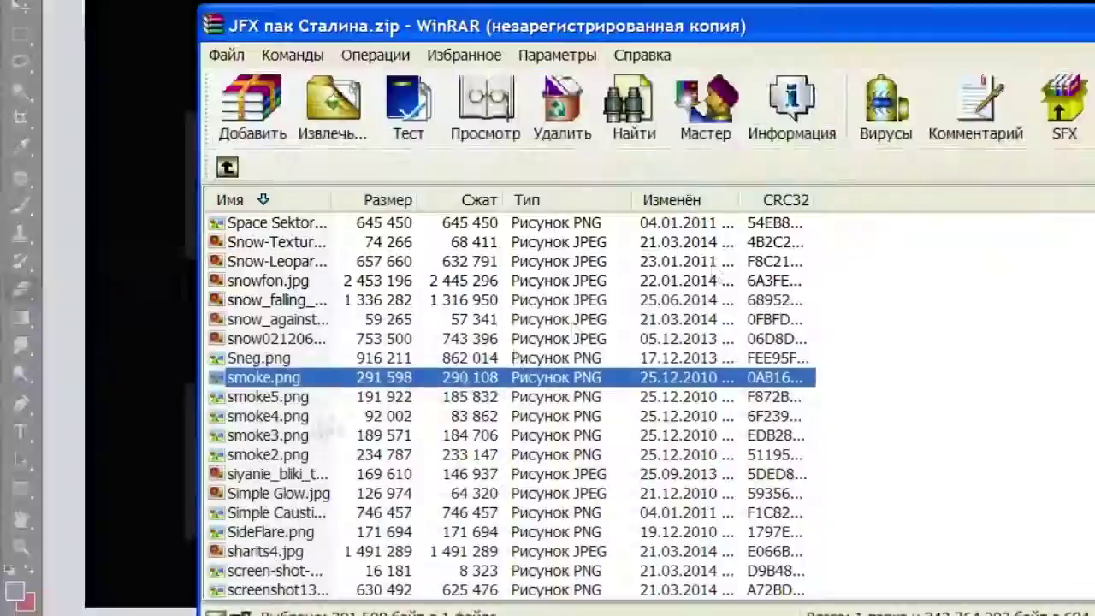
{"action": "left_click", "coordinate": [267, 396]}
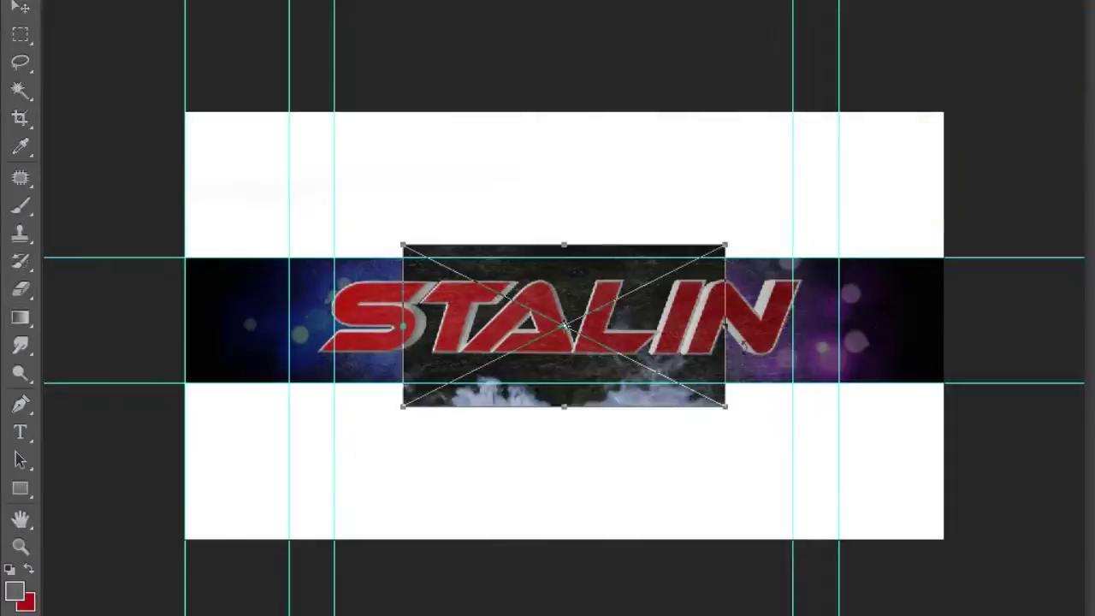
Enlarge the smoke image to nearly the banner's full width, with the smoke along the band's lower edge
{"action": "left_click_drag", "start_coordinate": [562, 242], "coordinate": [800, 201]}
{"action": "left_click_drag", "start_coordinate": [568, 73], "coordinate": [568, 152]}
{"action": "left_click_drag", "start_coordinate": [567, 382], "coordinate": [567, 399]}
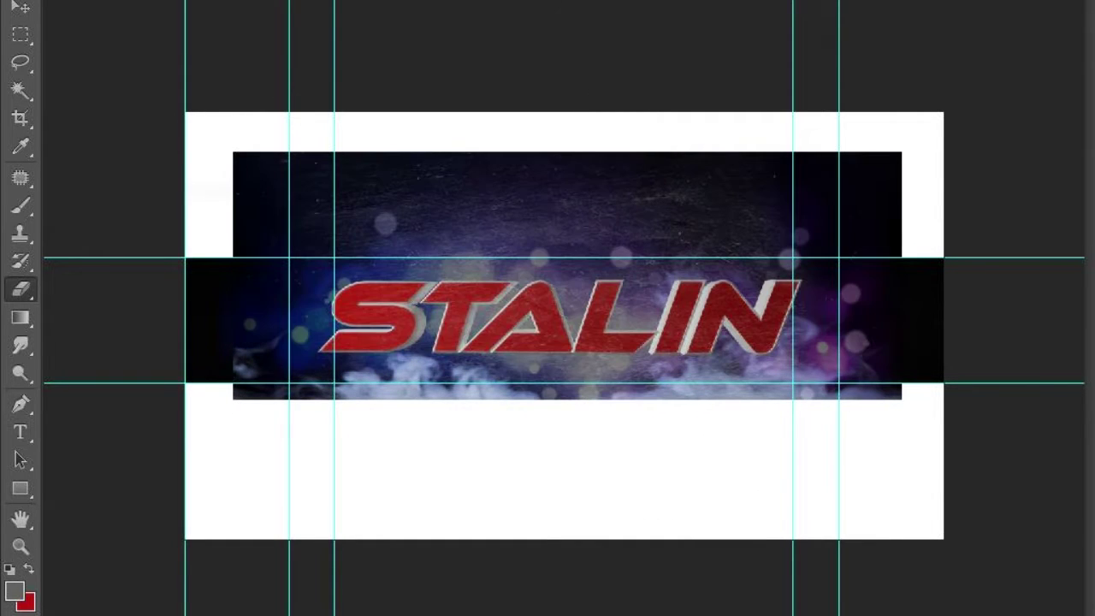
Erase the part of the smoke image above the upper guide and select the area below the lower guide
{"action": "key", "text": "e"}
{"action": "left_click", "coordinate": [288, 215]}
{"action": "key", "text": "Return"}
{"action": "mouse_move", "coordinate": [288, 215]}
{"action": "left_mouse_down"}
{"action": "mouse_move", "coordinate": [314, 201]}
{"action": "mouse_move", "coordinate": [582, 201]}
{"action": "left_mouse_up"}
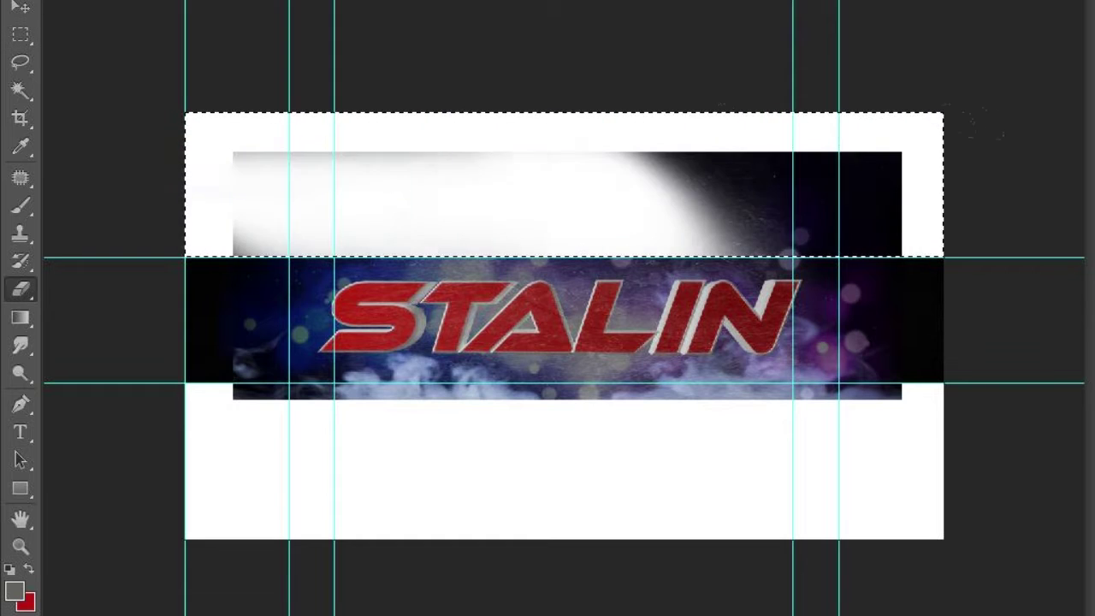
{"action": "left_click_drag", "start_coordinate": [755, 196], "coordinate": [908, 173]}
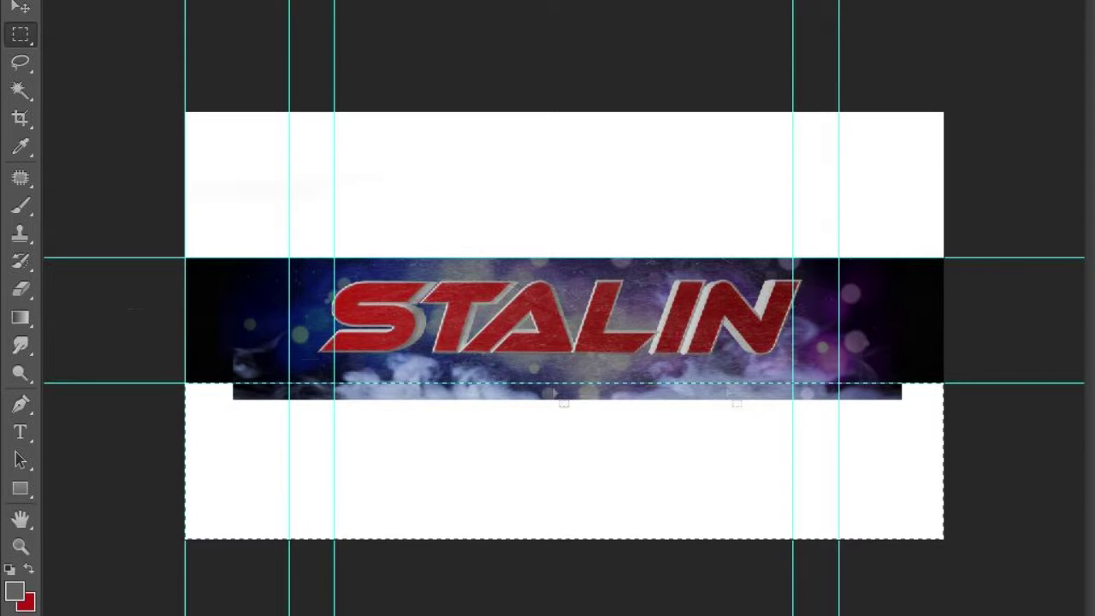
{"action": "left_click", "coordinate": [21, 32]}
{"action": "left_click", "coordinate": [604, 161]}
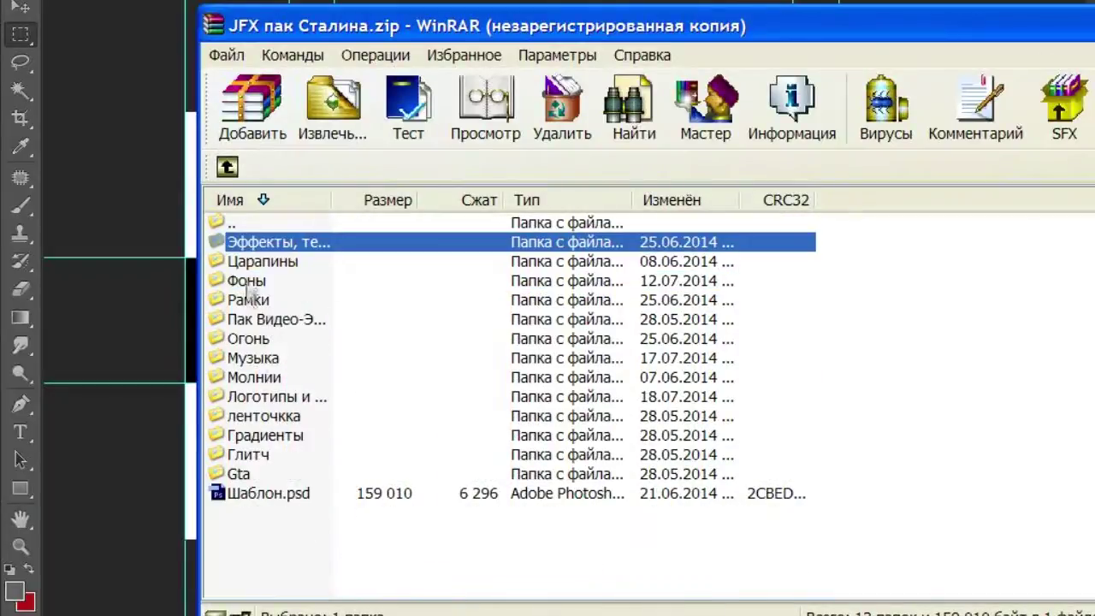
Browse the lightning images in the archive's Молнии folder and place one with a dark background onto the banner
{"action": "key", "text": "Return"}
{"action": "left_click", "coordinate": [387, 416]}
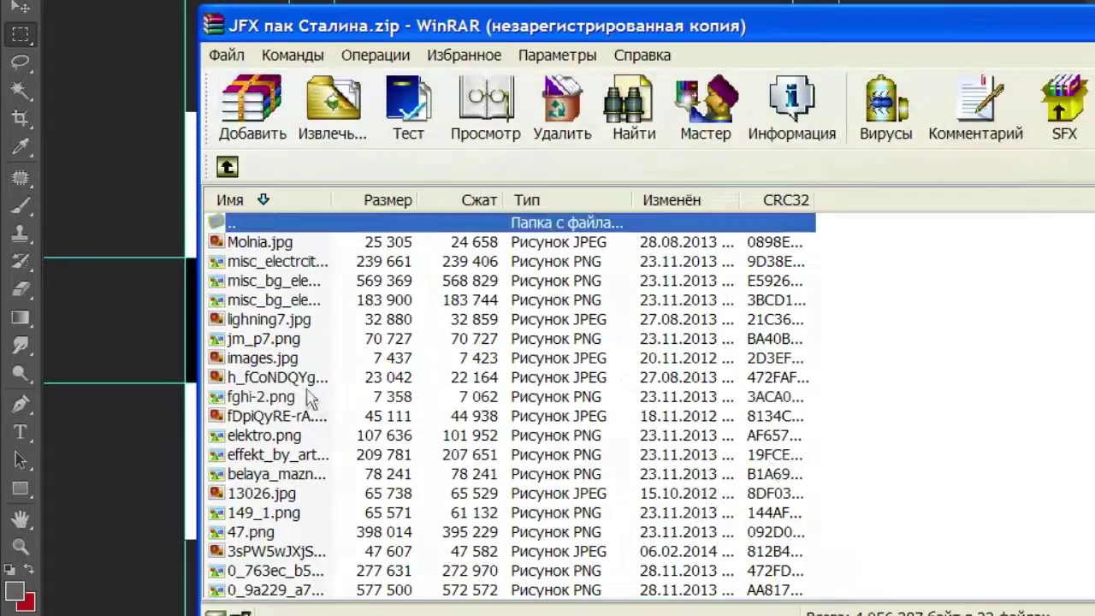
{"action": "double_click", "coordinate": [342, 359]}
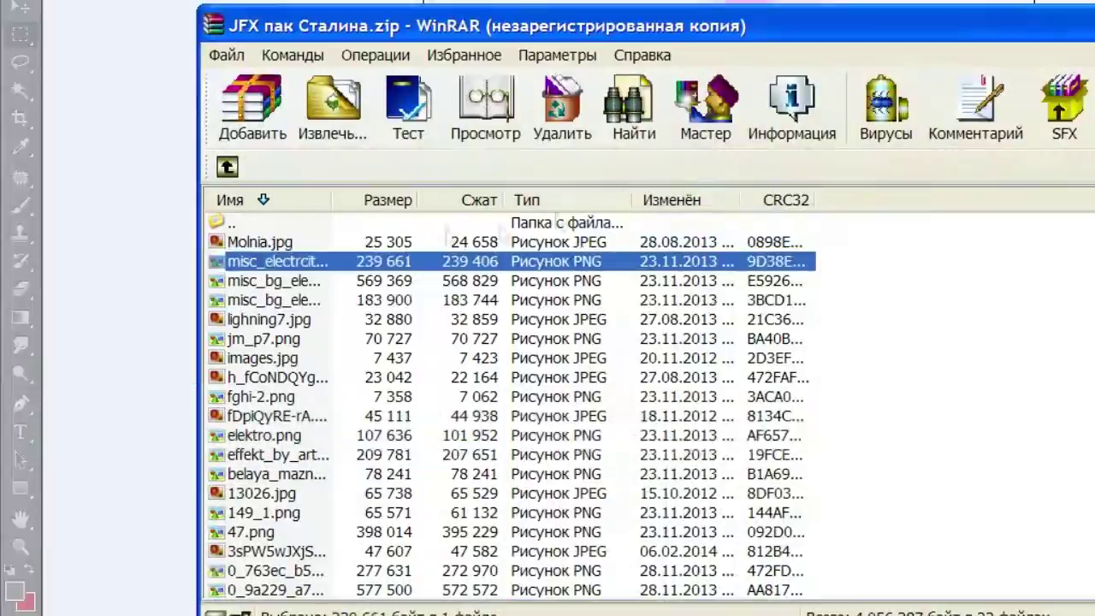
{"action": "key", "text": "Down"}
{"action": "key", "text": "Down"}
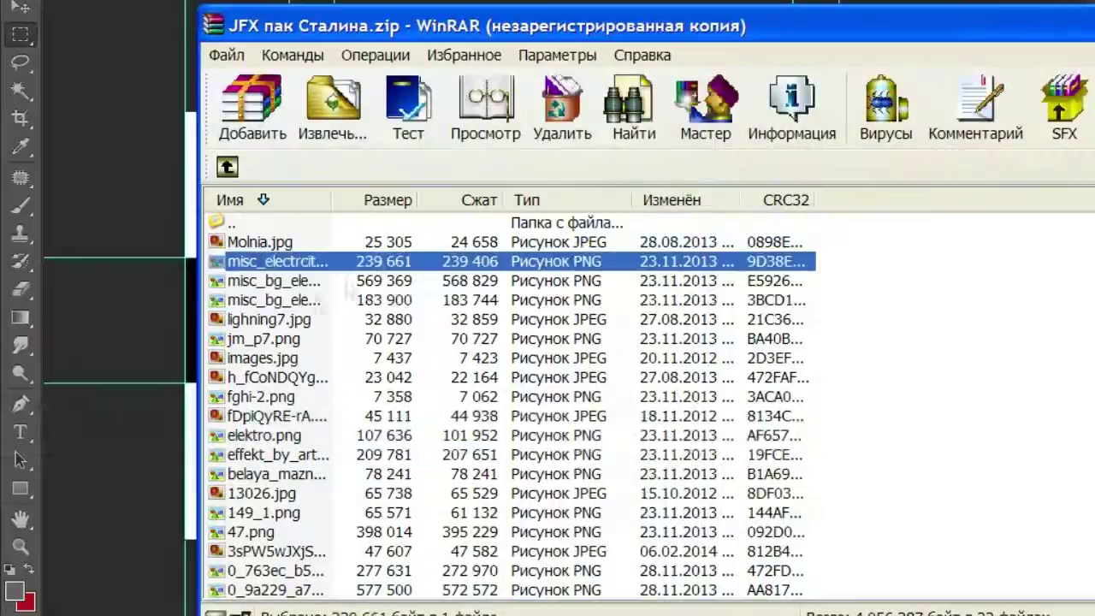
{"action": "key", "text": "Home"}
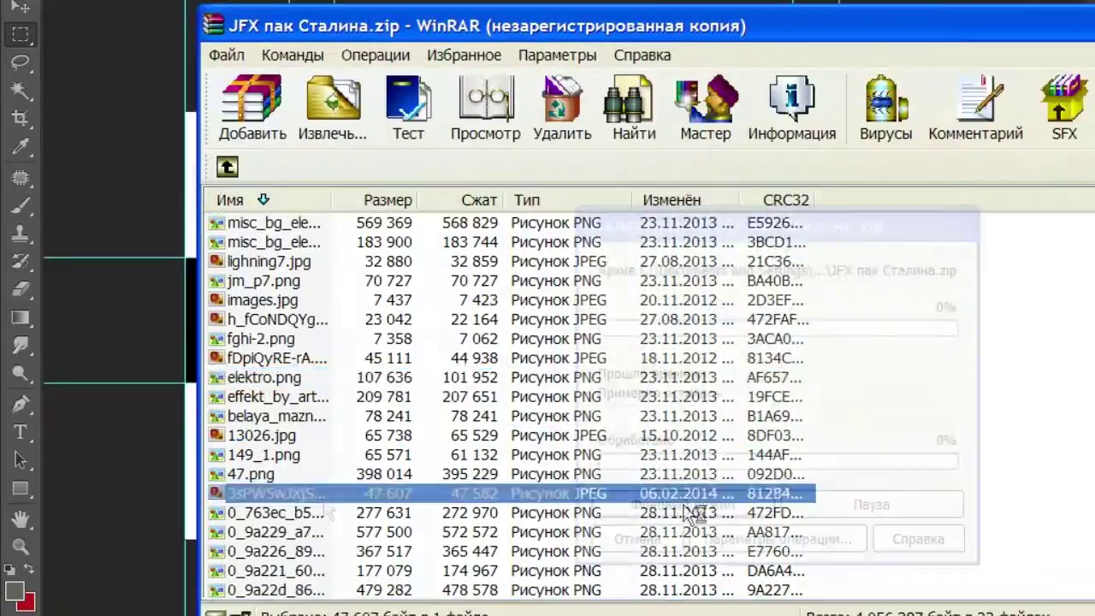
{"action": "key", "text": "Down"}
{"action": "key", "text": "Down"}
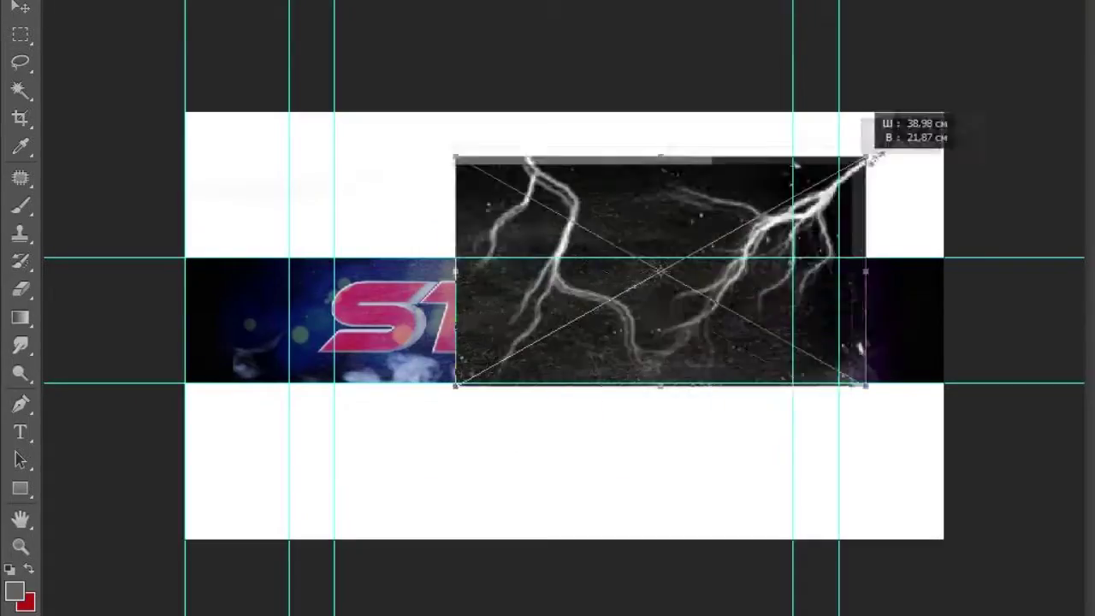
Resize and rotate the lightning image over the STALIN logo and blend it into the band
{"action": "left_click_drag", "start_coordinate": [889, 154], "coordinate": [744, 261]}
{"action": "key", "text": "Return"}
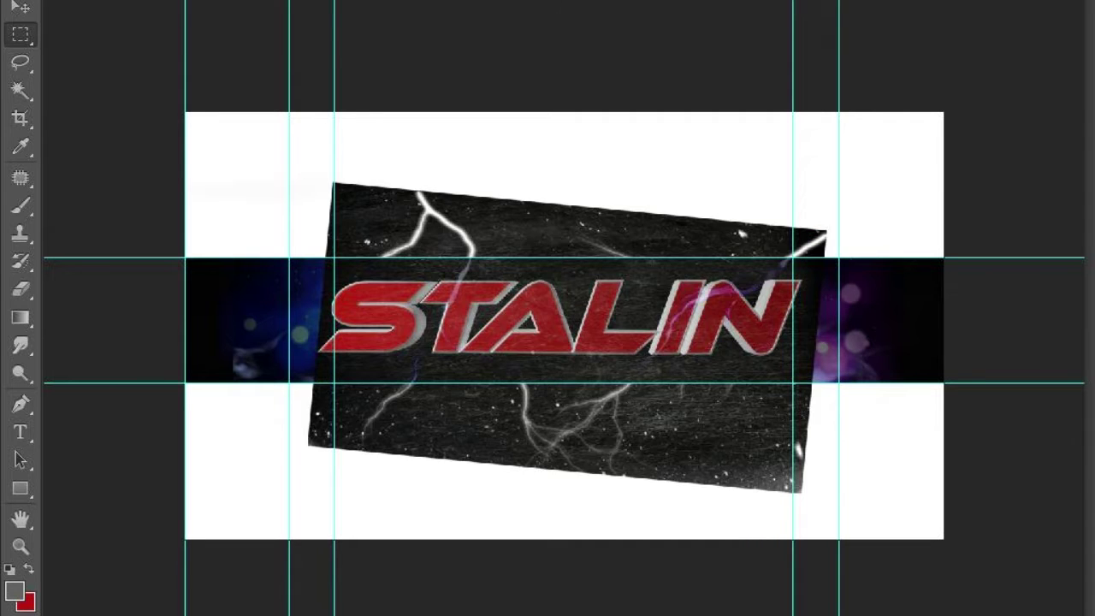
{"action": "right_click", "coordinate": [420, 318]}
{"action": "left_click", "coordinate": [513, 586]}
{"action": "left_click_drag", "start_coordinate": [827, 233], "coordinate": [719, 353]}
{"action": "key", "text": "Return"}
{"action": "key", "text": "m"}
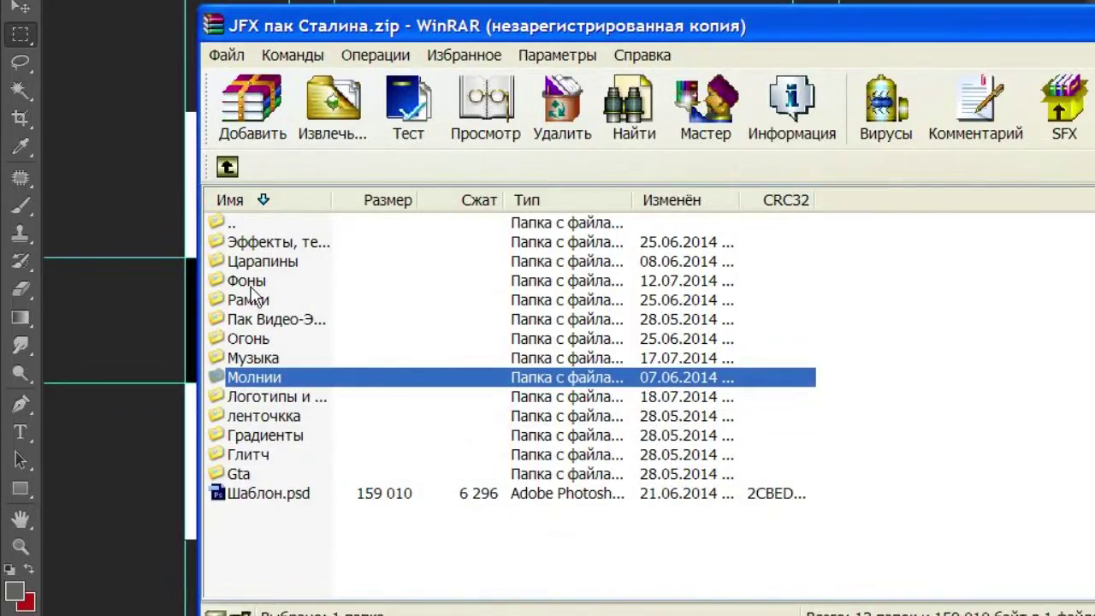
Place a dark background image from the archive's Фоны folder and position it along the band
{"action": "left_click", "coordinate": [248, 282]}
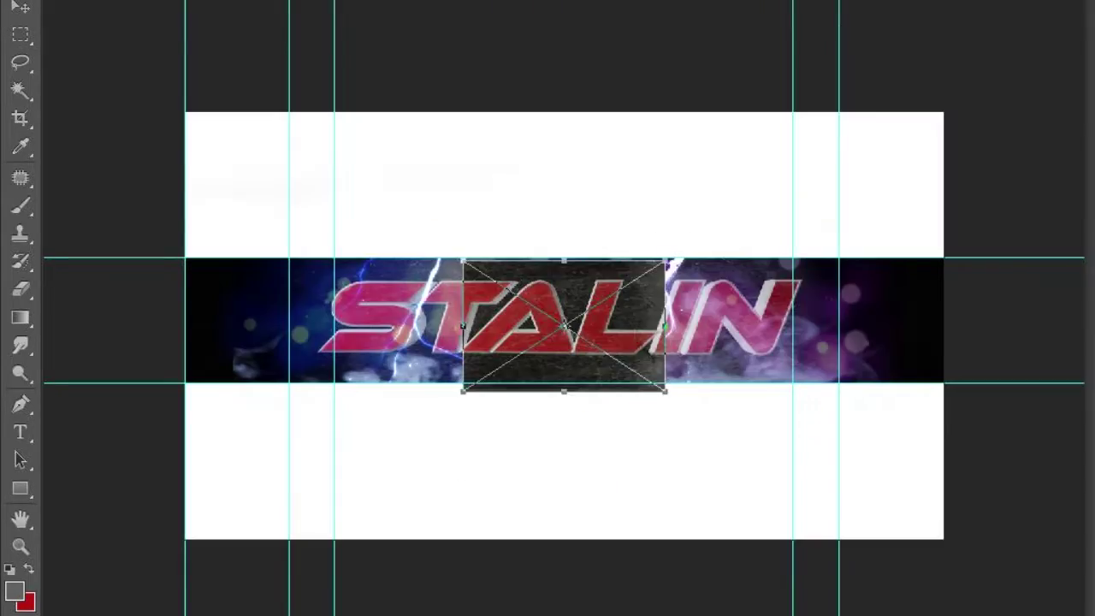
{"action": "left_click_drag", "start_coordinate": [563, 325], "coordinate": [603, 316]}
{"action": "left_click_drag", "start_coordinate": [701, 318], "coordinate": [937, 336]}
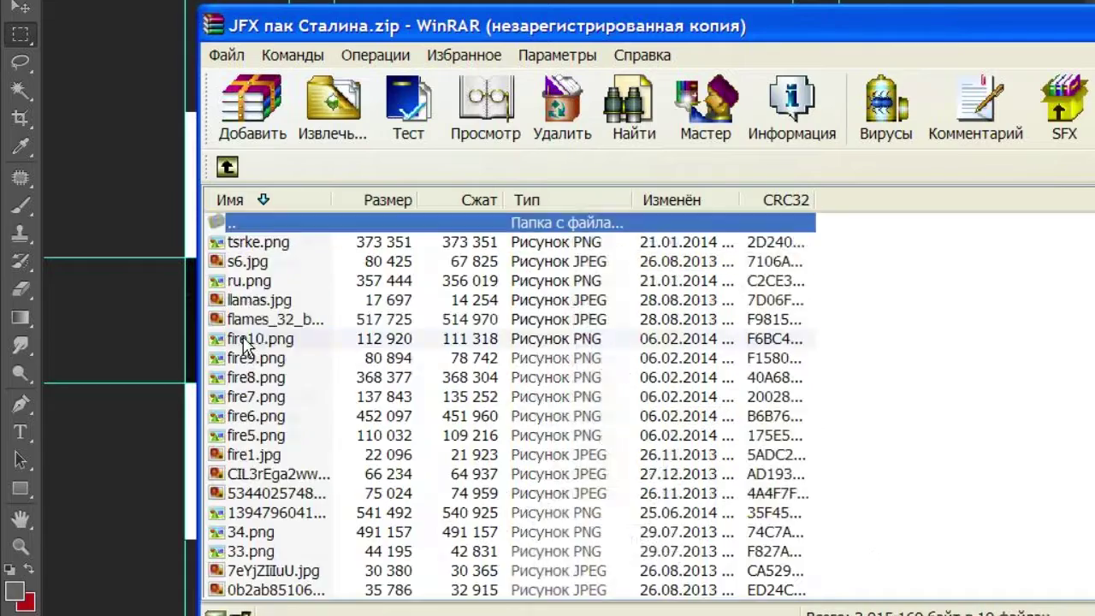
Look through the fire images in the archive and place a flame picture with a black background onto the banner
{"action": "left_click", "coordinate": [273, 319]}
{"action": "left_click", "coordinate": [257, 299]}
{"action": "left_click", "coordinate": [248, 281]}
{"action": "left_click", "coordinate": [257, 242]}
{"action": "left_click", "coordinate": [253, 455]}
{"action": "left_click_drag", "start_coordinate": [254, 454], "coordinate": [565, 325]}
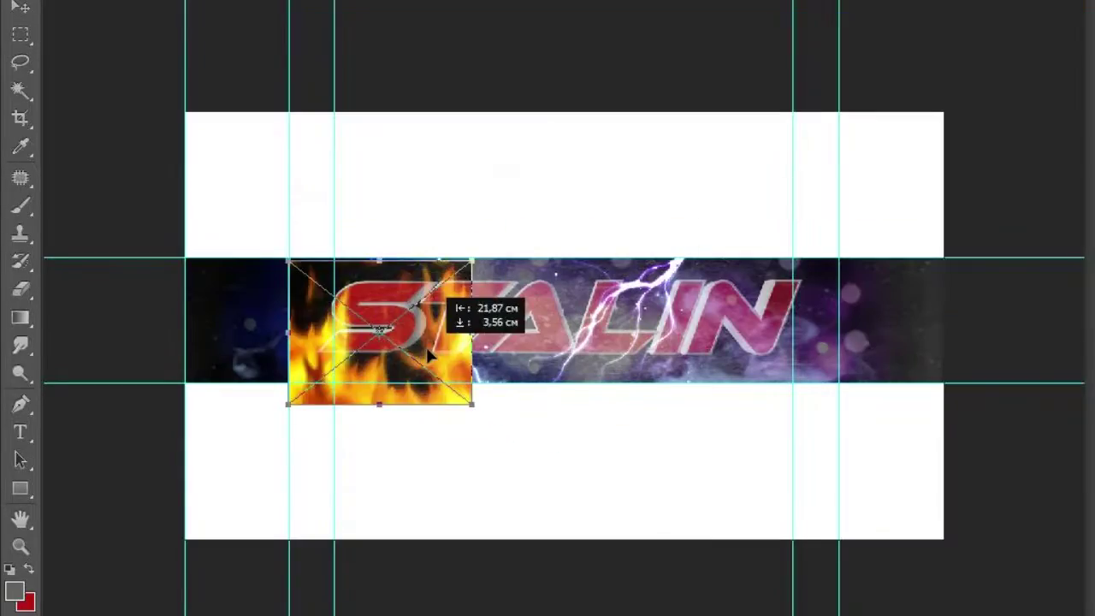
Try positioning and scaling the flame picture over the band, starting from its left end
{"action": "left_click_drag", "start_coordinate": [363, 321], "coordinate": [425, 324]}
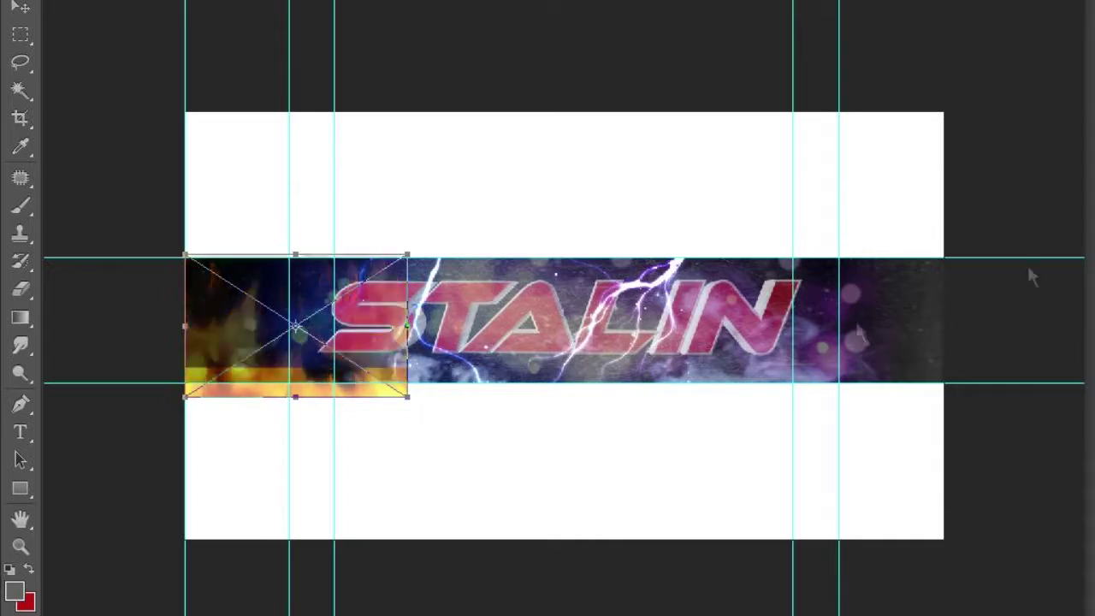
{"action": "left_click_drag", "start_coordinate": [417, 365], "coordinate": [706, 361]}
{"action": "left_click_drag", "start_coordinate": [397, 257], "coordinate": [377, 270]}
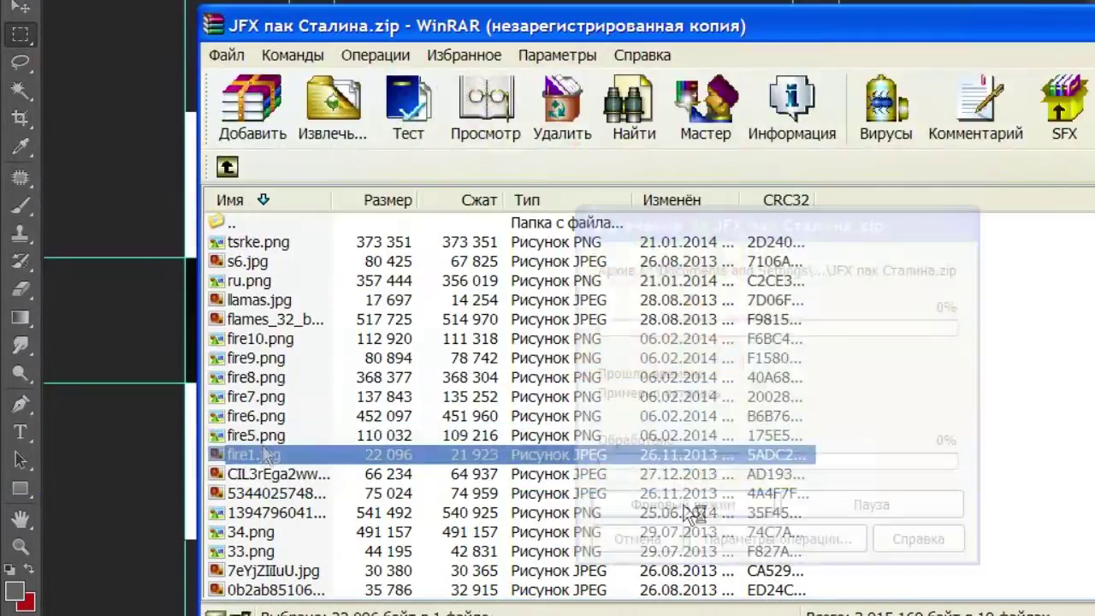
Try a row of flames enlarged along the band's lower edge, using the Screen blend mode
{"action": "left_click", "coordinate": [325, 476]}
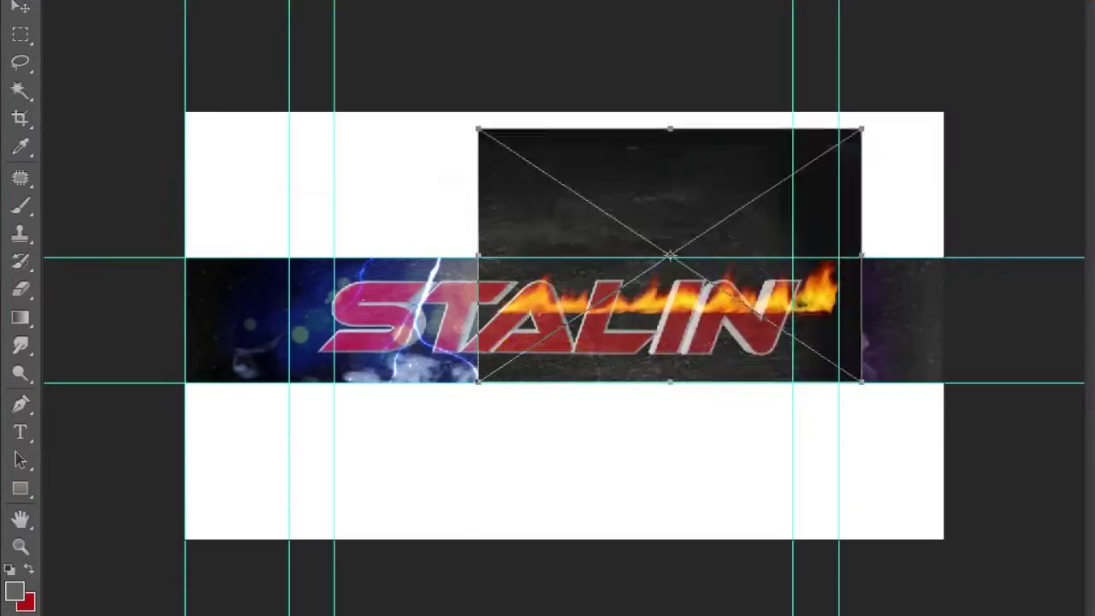
{"action": "left_click_drag", "start_coordinate": [684, 214], "coordinate": [749, 282]}
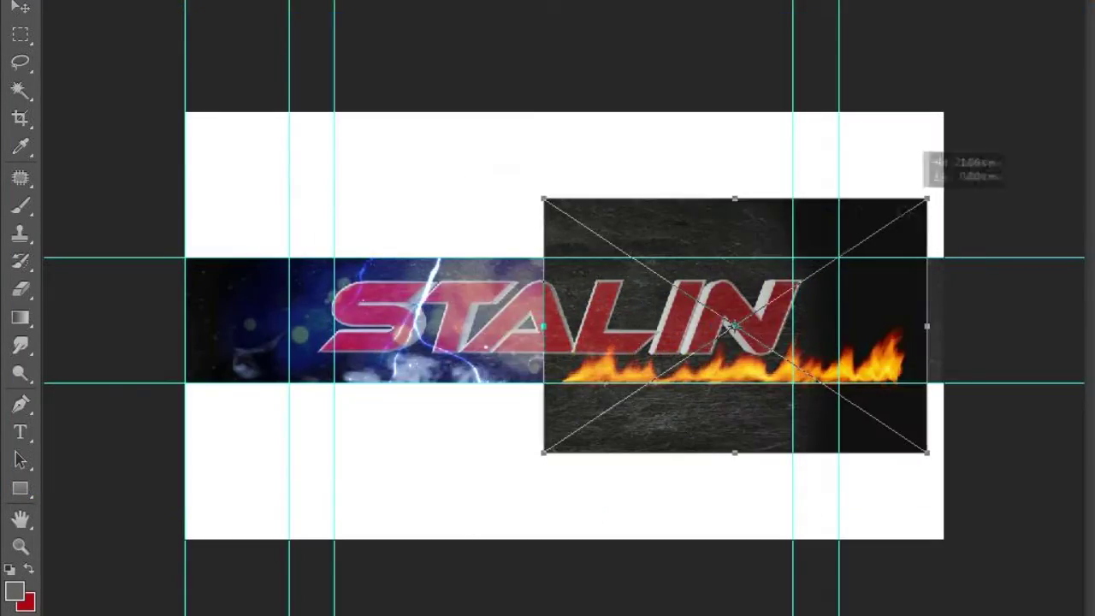
{"action": "left_click_drag", "start_coordinate": [542, 196], "coordinate": [282, 25]}
{"action": "left_click_drag", "start_coordinate": [799, 240], "coordinate": [745, 288]}
{"action": "left_click_drag", "start_coordinate": [873, 73], "coordinate": [909, 56]}
{"action": "key", "text": "shift+alt+s"}
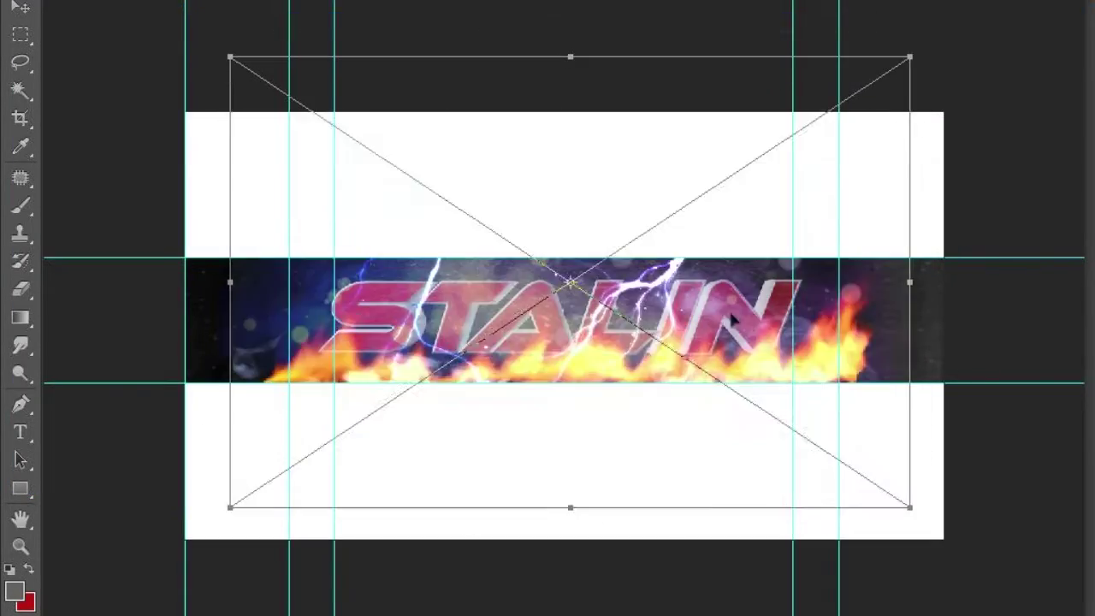
{"action": "left_click_drag", "start_coordinate": [750, 248], "coordinate": [741, 278]}
{"action": "left_click_drag", "start_coordinate": [899, 85], "coordinate": [874, 103]}
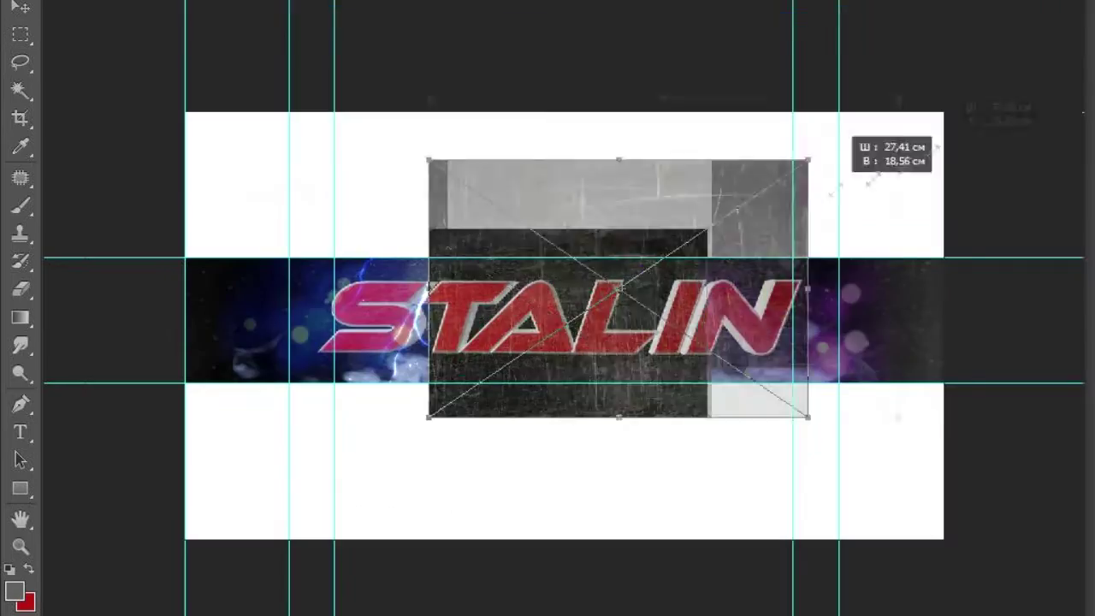
Stretch the scratched texture image across the whole band and blend it in with the Overlay mode
{"action": "left_click_drag", "start_coordinate": [868, 180], "coordinate": [843, 86]}
{"action": "left_click_drag", "start_coordinate": [598, 282], "coordinate": [616, 336]}
{"action": "key", "text": "shift+alt+o"}
{"action": "left_click_drag", "start_coordinate": [861, 140], "coordinate": [920, 138]}
{"action": "left_click_drag", "start_coordinate": [282, 142], "coordinate": [232, 111]}
{"action": "key", "text": "Return"}
{"action": "key", "text": "m"}
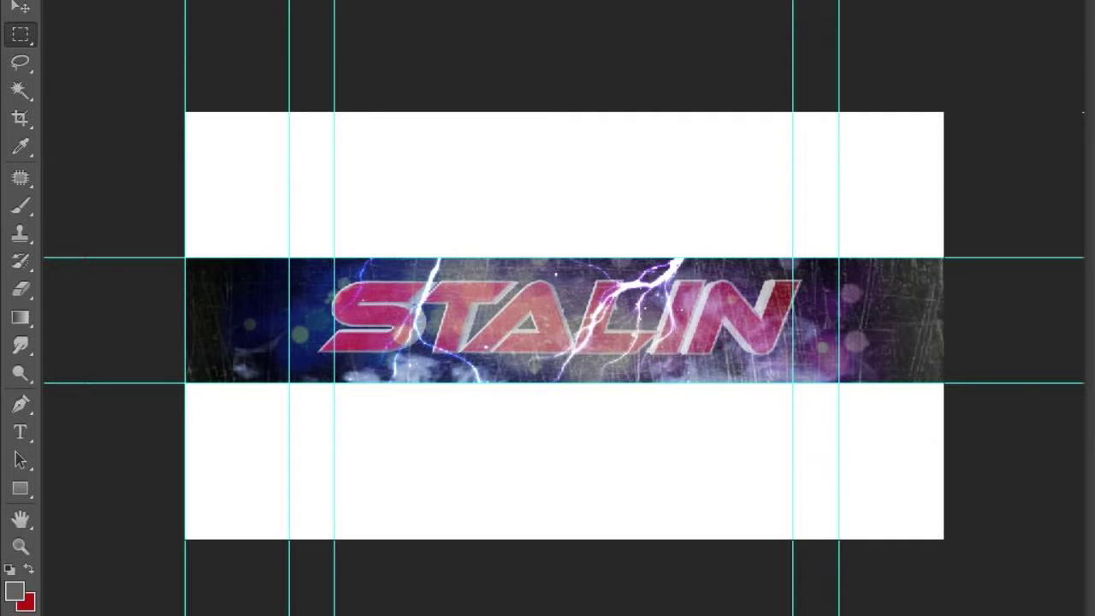
Save the finished banner in another file format under the name "Кул шапка для Сталина"
{"action": "left_click", "coordinate": [146, 198]}
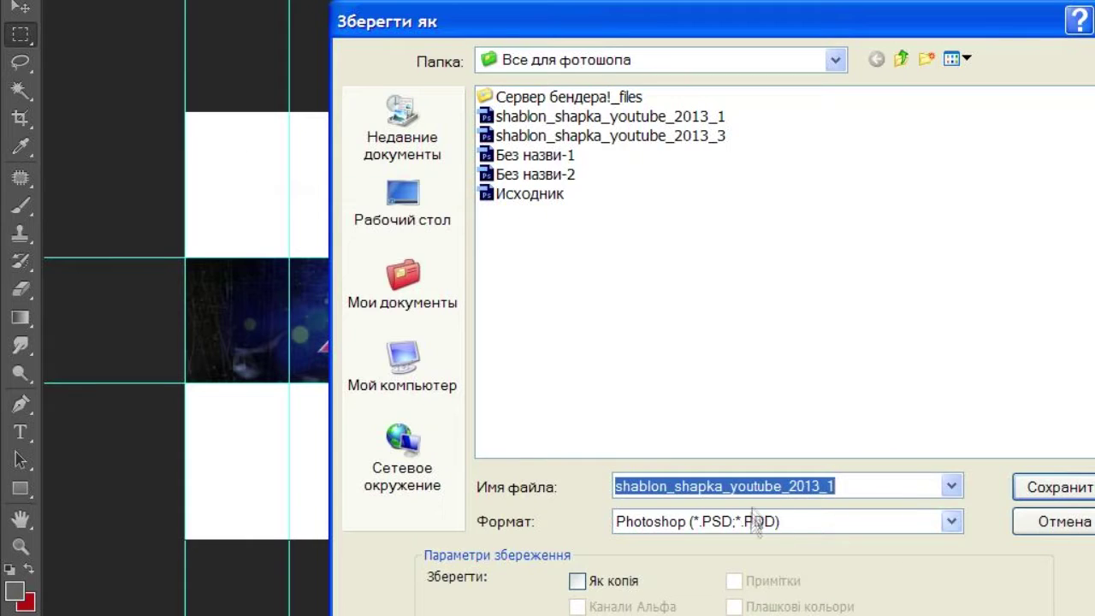
{"action": "left_click", "coordinate": [753, 522]}
{"action": "left_click", "coordinate": [675, 288]}
{"action": "key", "text": "BackSpace"}
{"action": "type", "text": "ЧС"}
{"action": "key", "text": "BackSpace"}
{"action": "key", "text": "BackSpace"}
{"action": "type", "text": "Кул шапка для Сталина"}
{"action": "left_click", "coordinate": [1058, 487]}
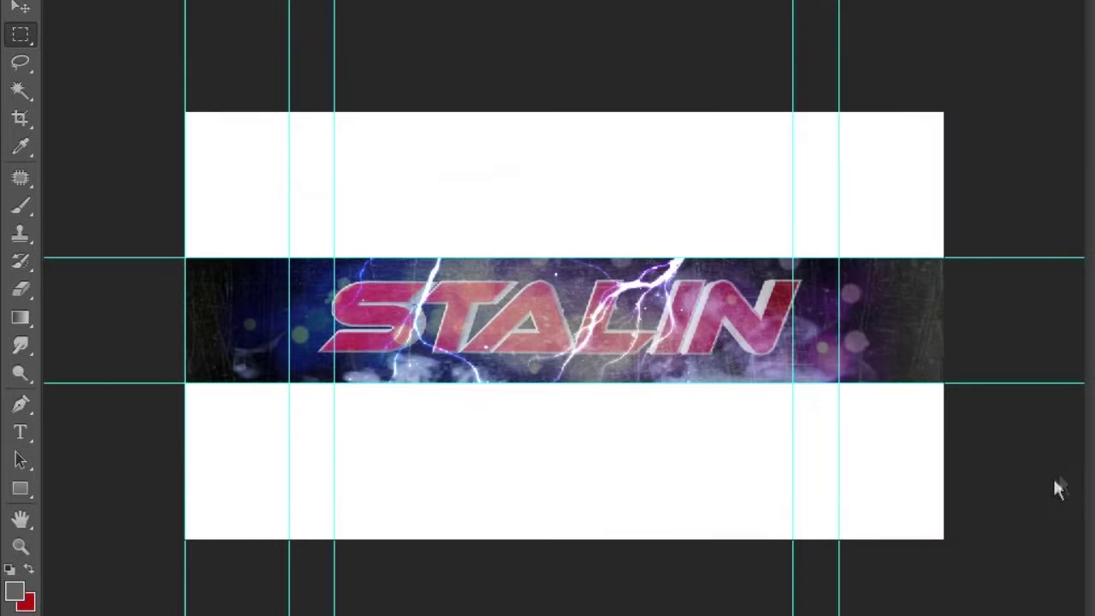
{"action": "left_click", "coordinate": [833, 96]}
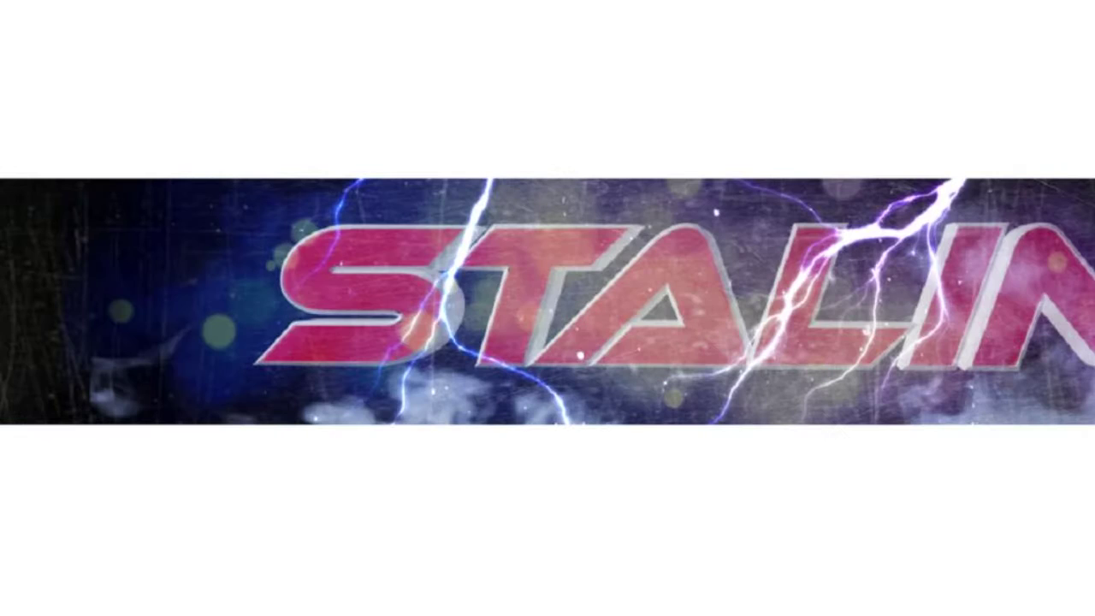